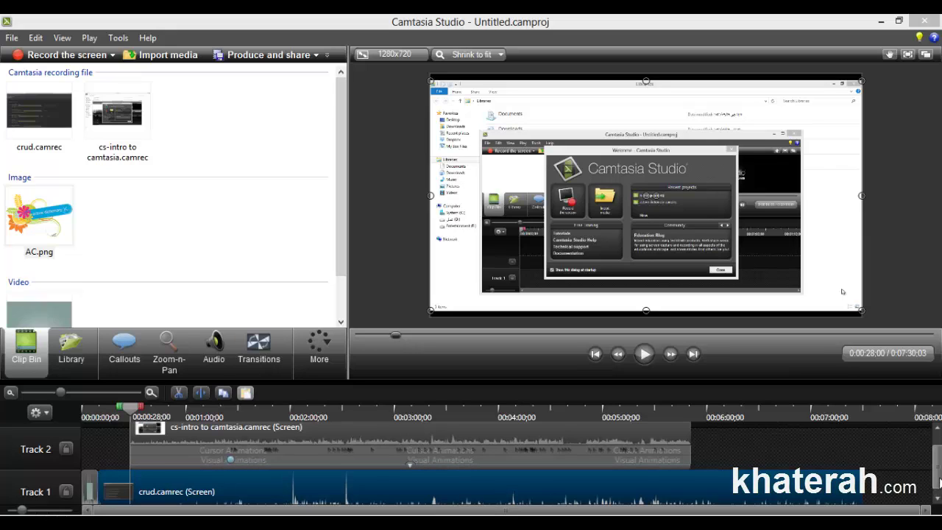
Delete the crud.camrec clip from Track 1 on the timeline.
{"action": "scroll", "coordinate": [939, 460], "scroll_direction": "up", "scroll_amount": 1}
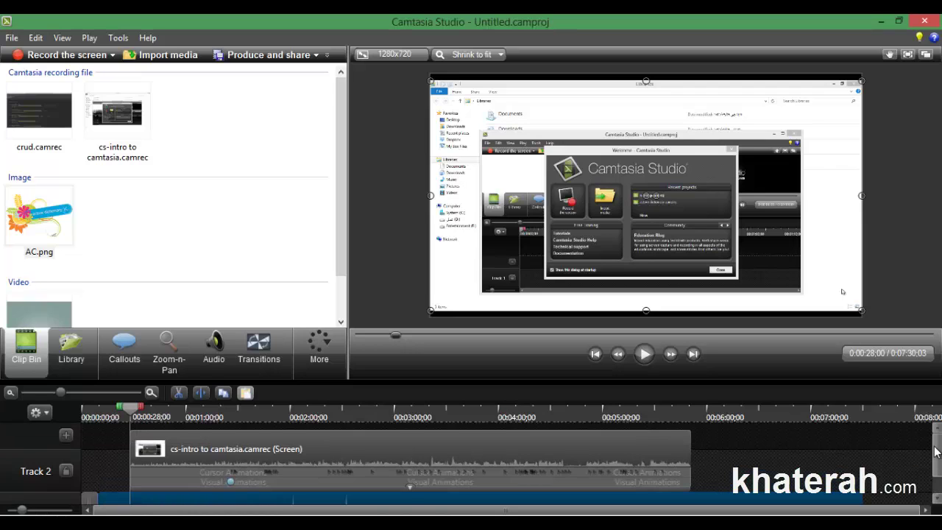
{"action": "scroll", "coordinate": [938, 465], "scroll_direction": "down", "scroll_amount": 1}
{"action": "scroll", "coordinate": [938, 456], "scroll_direction": "up", "scroll_amount": 1}
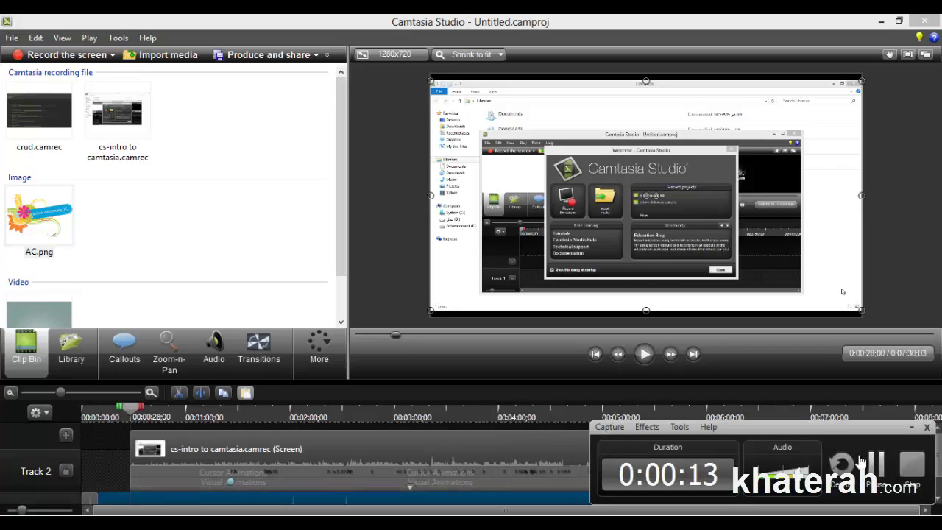
{"action": "left_click", "coordinate": [910, 460]}
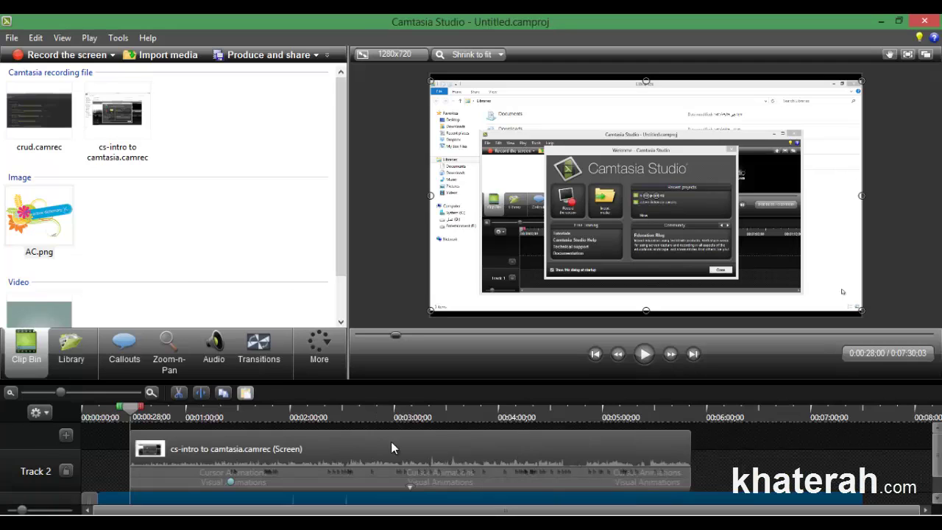
{"action": "left_click", "coordinate": [371, 440]}
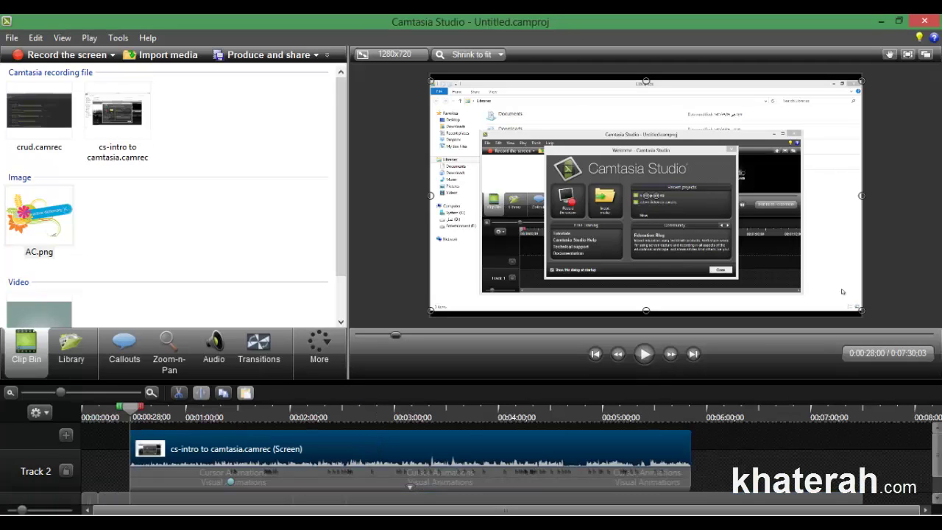
{"action": "left_click", "coordinate": [339, 485]}
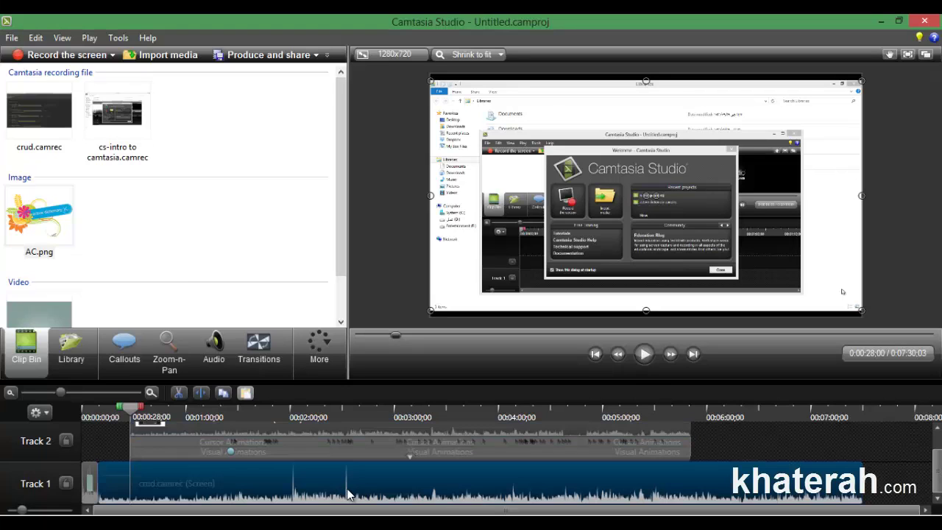
{"action": "key", "text": "Delete"}
Move the cs-intro to camtasia clip onto Track 1 directly after the intro clip and set the playhead to about 0:00:04;29.
{"action": "left_click", "coordinate": [405, 434]}
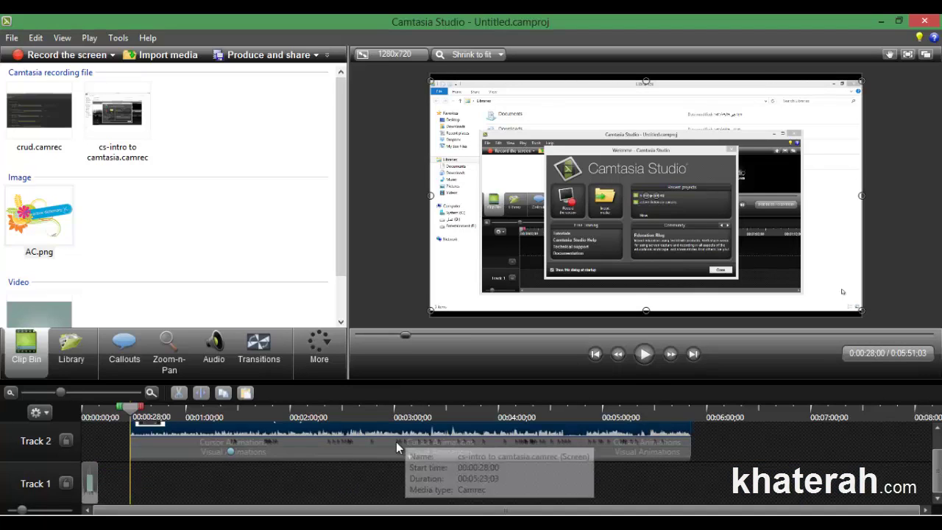
{"action": "left_click_drag", "start_coordinate": [396, 441], "coordinate": [374, 477]}
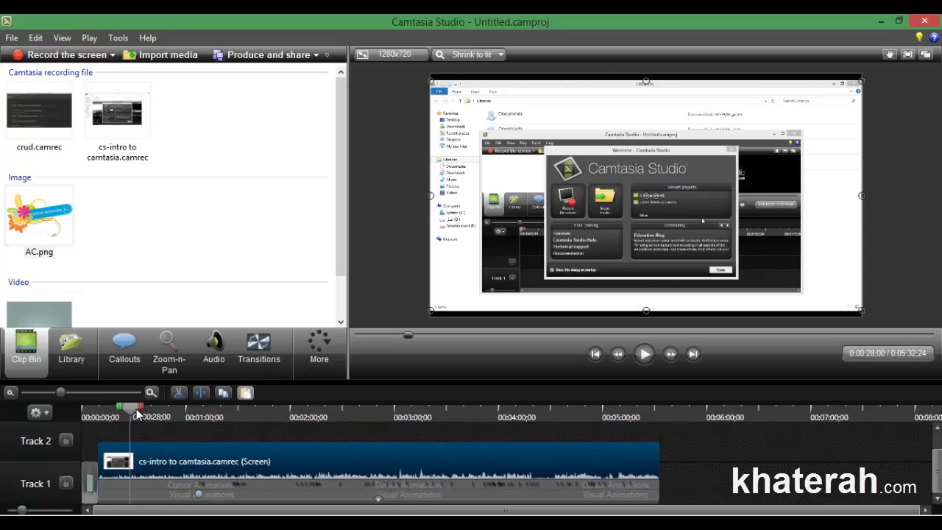
{"action": "left_click_drag", "start_coordinate": [136, 415], "coordinate": [97, 418]}
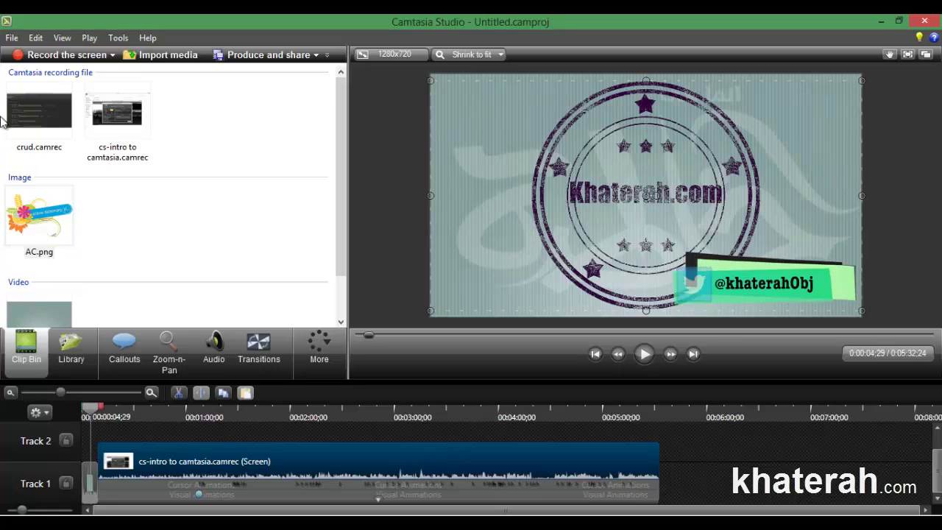
Remove crud.camrec from the project's media and select the AC.png image.
{"action": "left_click", "coordinate": [38, 96]}
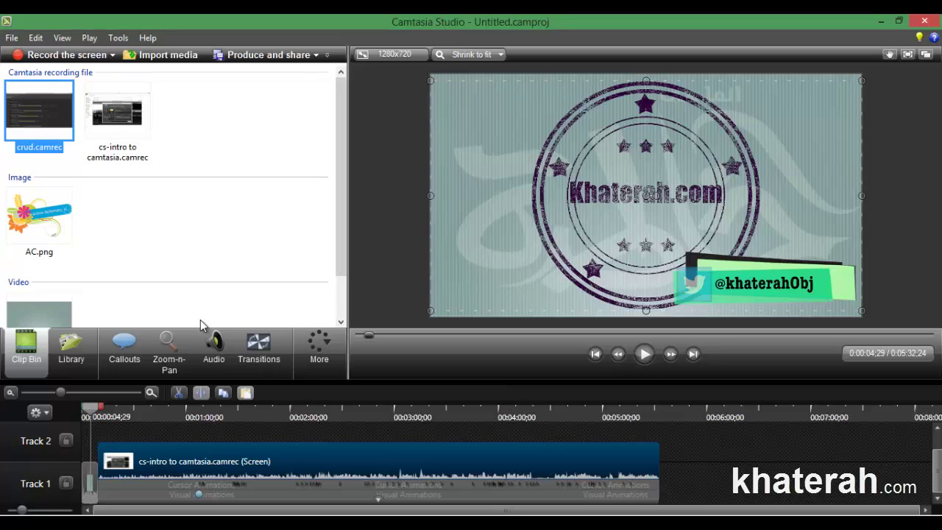
{"action": "key", "text": "Delete"}
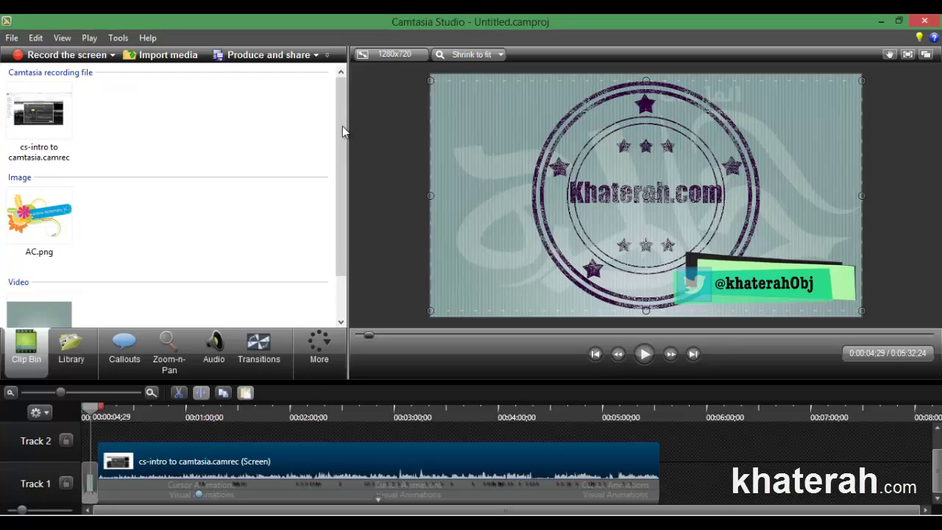
{"action": "scroll", "coordinate": [341, 130], "scroll_direction": "down", "scroll_amount": 1}
{"action": "left_click", "coordinate": [41, 174]}
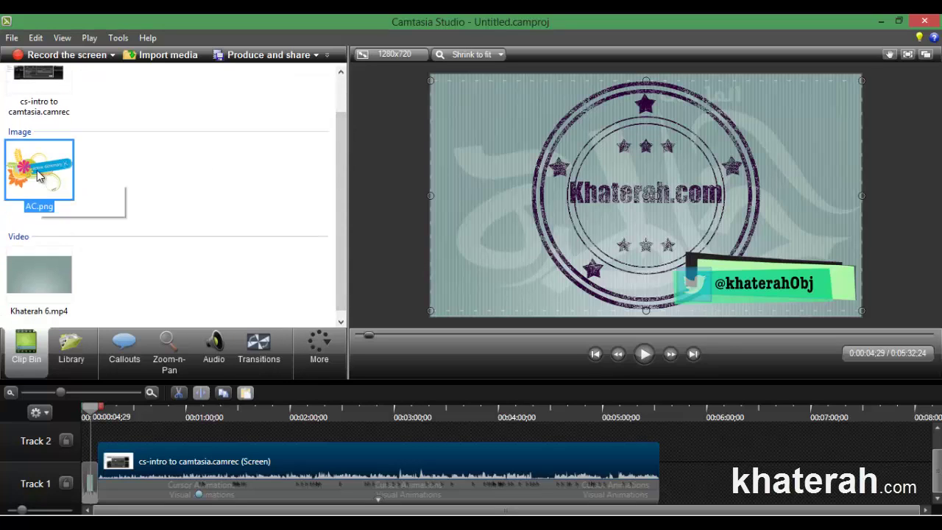
{"action": "scroll", "coordinate": [118, 250], "scroll_direction": "down", "scroll_amount": 1}
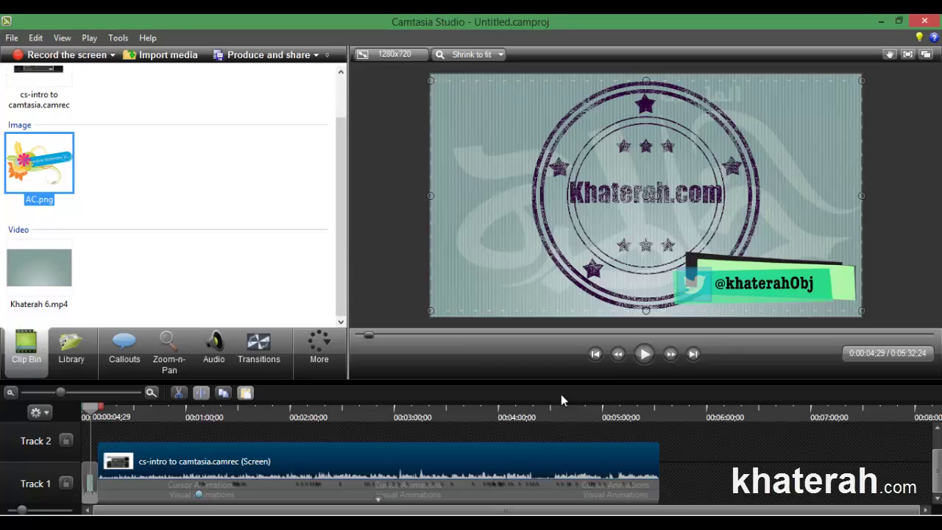
Play the intro through the start of the screen recording, enlarging the preview area, and pause at about 0:00:13;10.
{"action": "left_click", "coordinate": [639, 356]}
{"action": "left_click", "coordinate": [644, 354]}
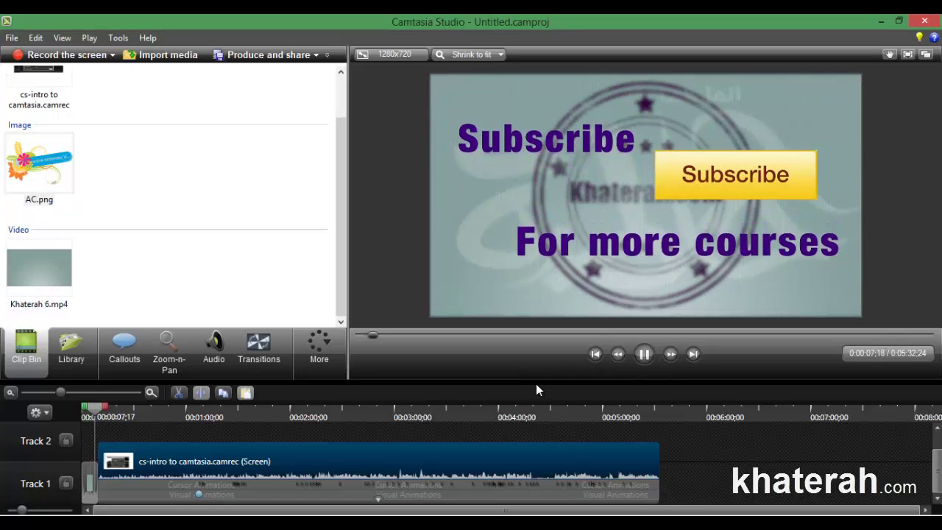
{"action": "left_click_drag", "start_coordinate": [537, 382], "coordinate": [535, 395]}
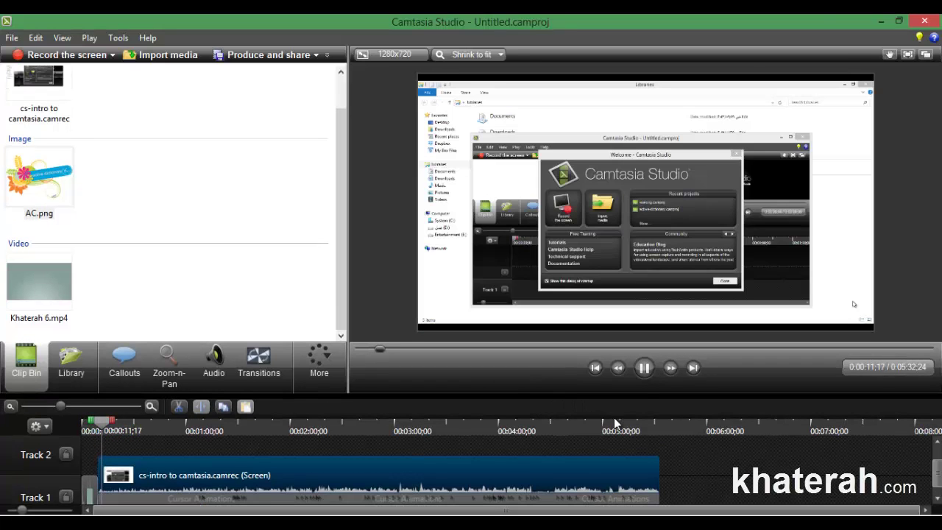
{"action": "left_click", "coordinate": [640, 378]}
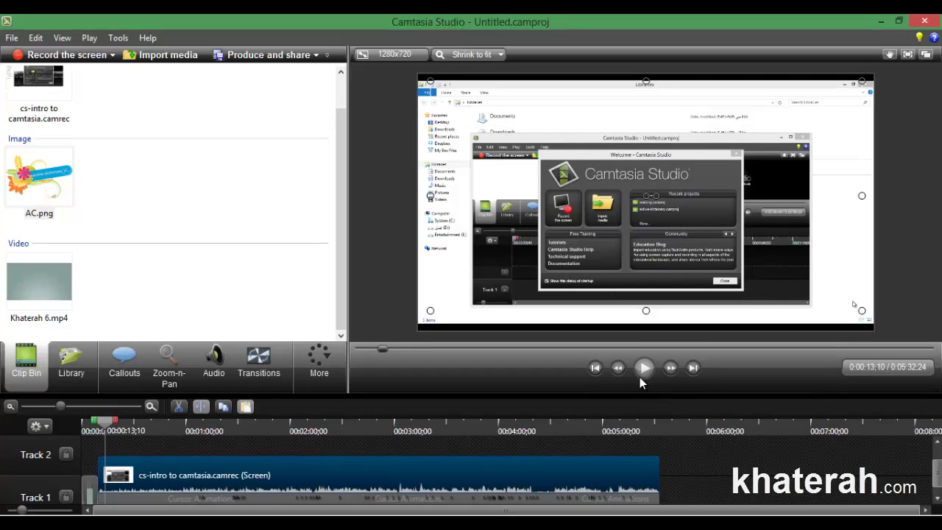
Raise the cs-intro to camtasia clip's audio volume by eight increments and play a few seconds to hear it.
{"action": "left_click", "coordinate": [315, 480]}
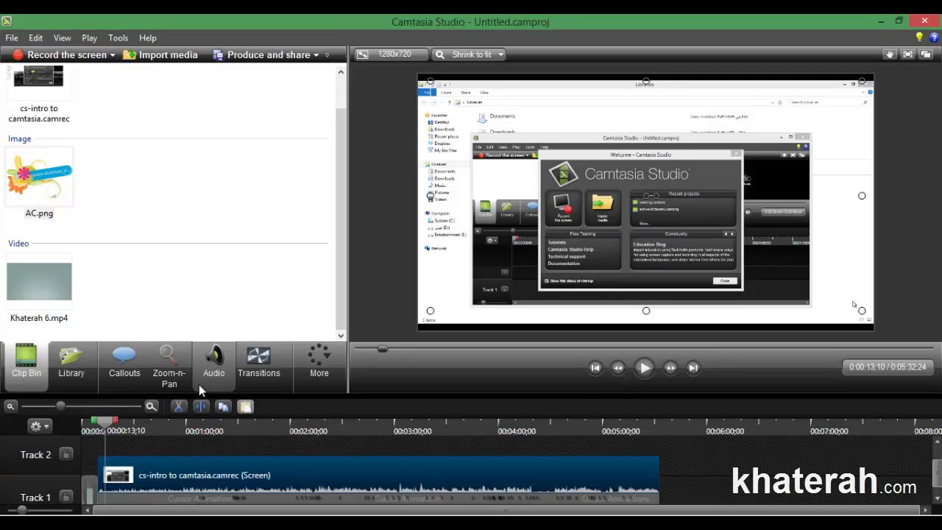
{"action": "left_click", "coordinate": [204, 355]}
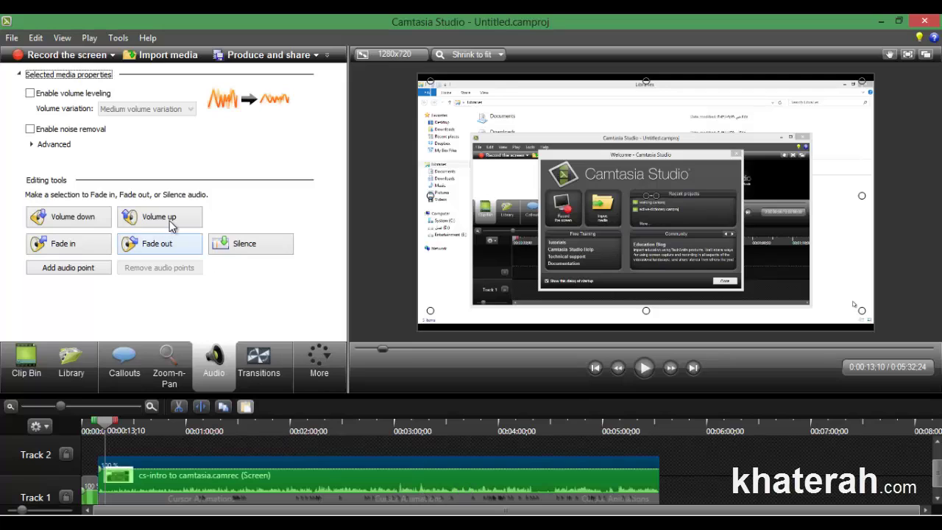
{"action": "left_click", "coordinate": [159, 216]}
{"action": "left_click", "coordinate": [159, 217]}
{"action": "left_click", "coordinate": [159, 216]}
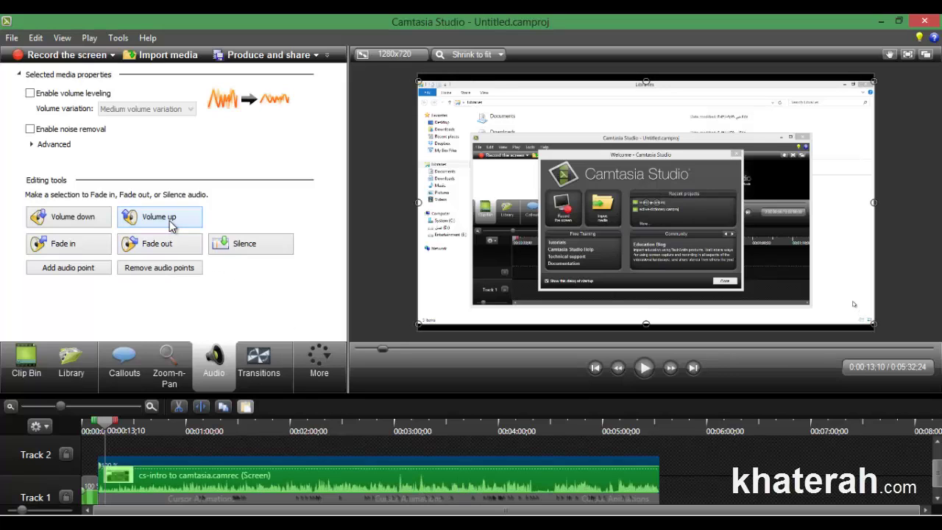
{"action": "left_click", "coordinate": [159, 217]}
{"action": "left_click", "coordinate": [170, 226]}
{"action": "left_click", "coordinate": [170, 225]}
{"action": "left_click", "coordinate": [170, 226]}
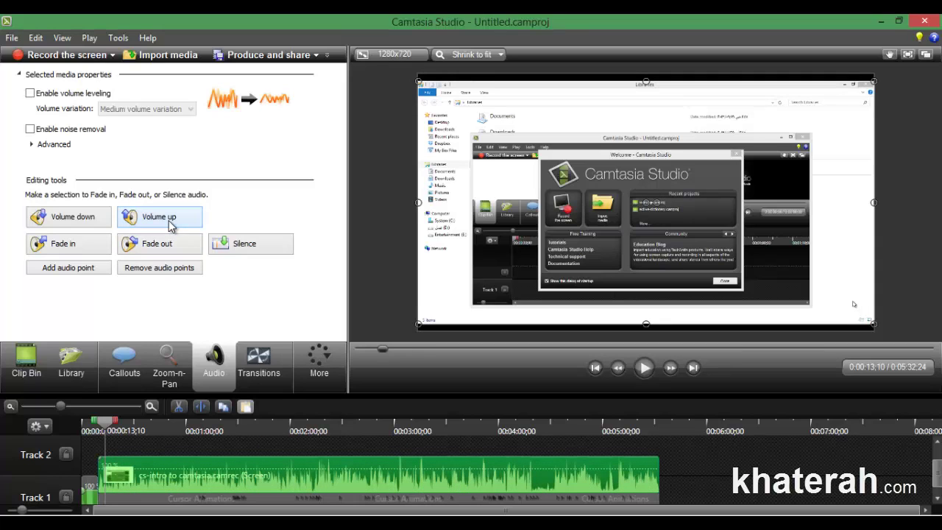
{"action": "left_click", "coordinate": [170, 226]}
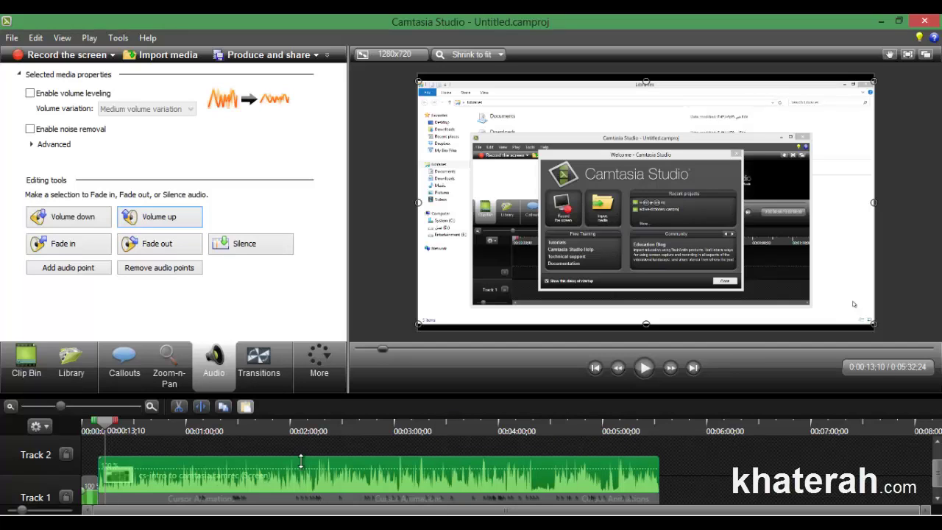
{"action": "left_click", "coordinate": [645, 371]}
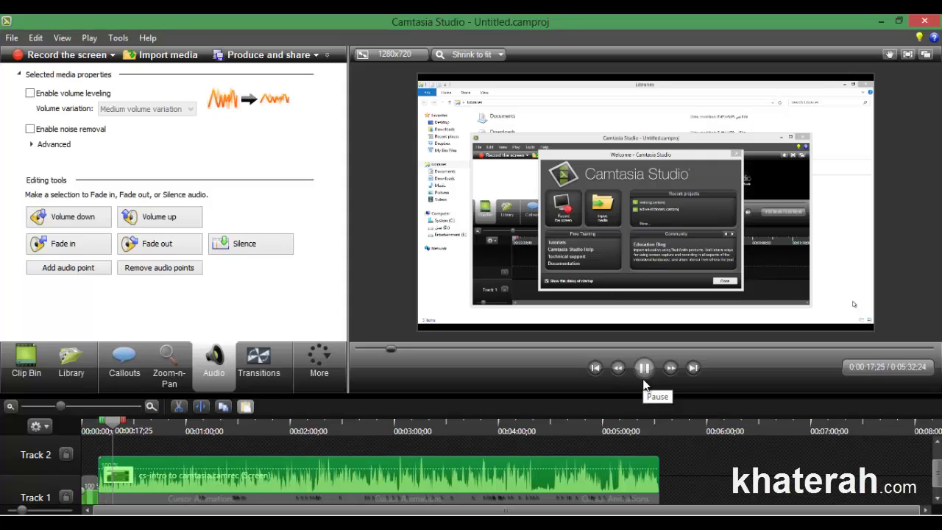
{"action": "left_click", "coordinate": [644, 379]}
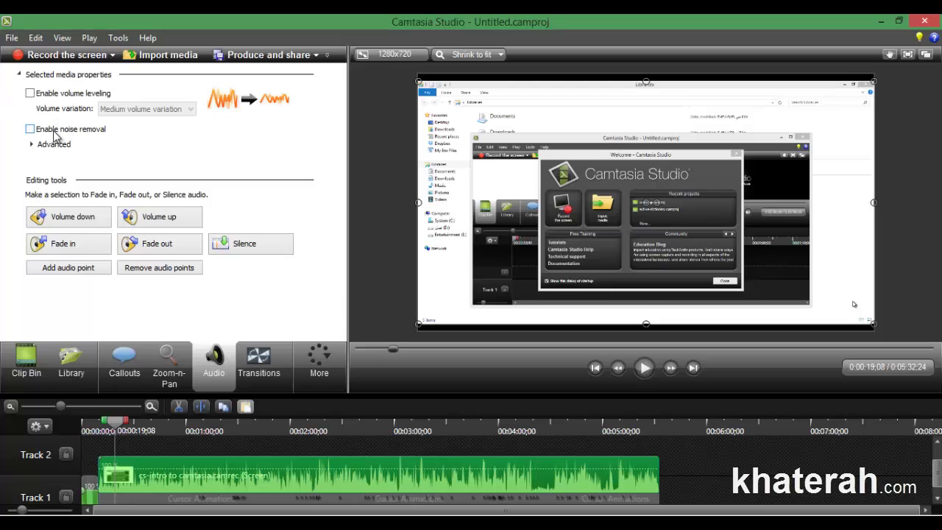
Enable noise removal on the cs-intro to camtasia clip and set its sensitivity to 6, listening during the adjustment.
{"action": "left_click", "coordinate": [82, 130]}
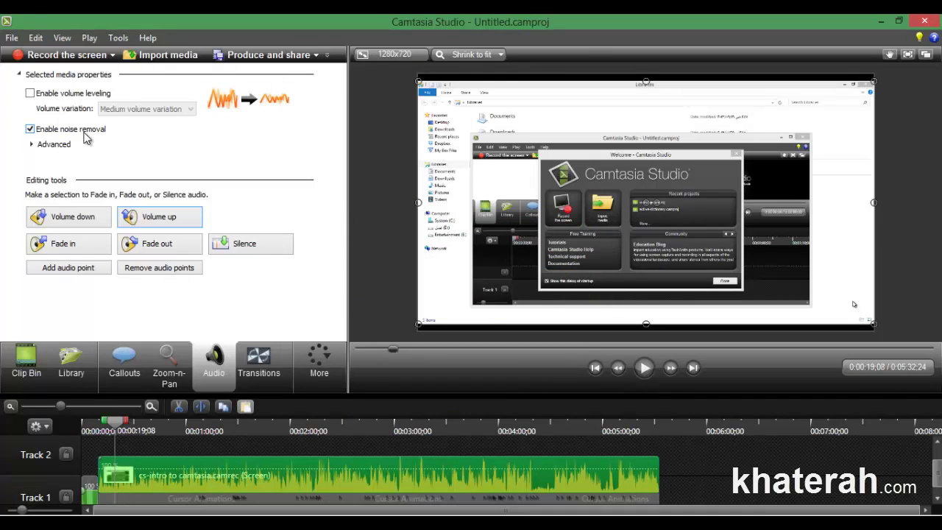
{"action": "left_click", "coordinate": [59, 145]}
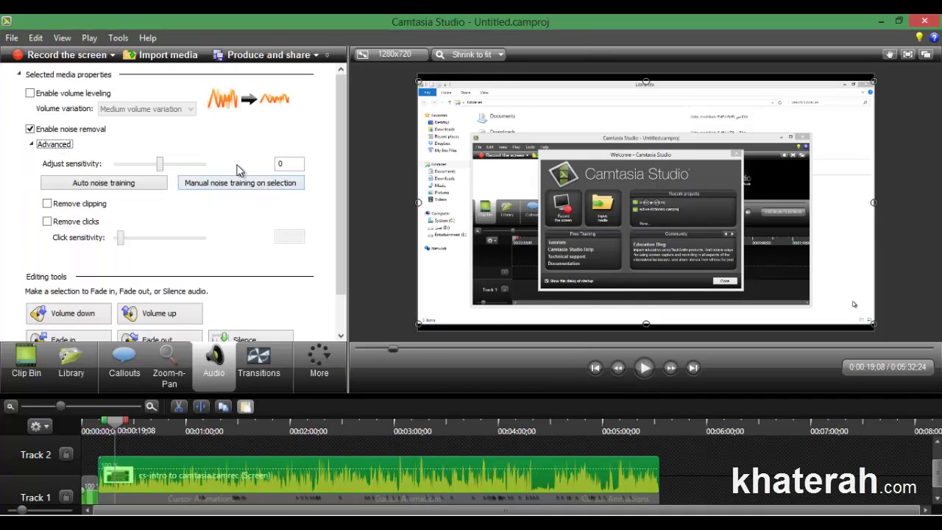
{"action": "mouse_move", "coordinate": [168, 163]}
{"action": "left_mouse_down"}
{"action": "mouse_move", "coordinate": [190, 167]}
{"action": "mouse_move", "coordinate": [166, 174]}
{"action": "left_mouse_up"}
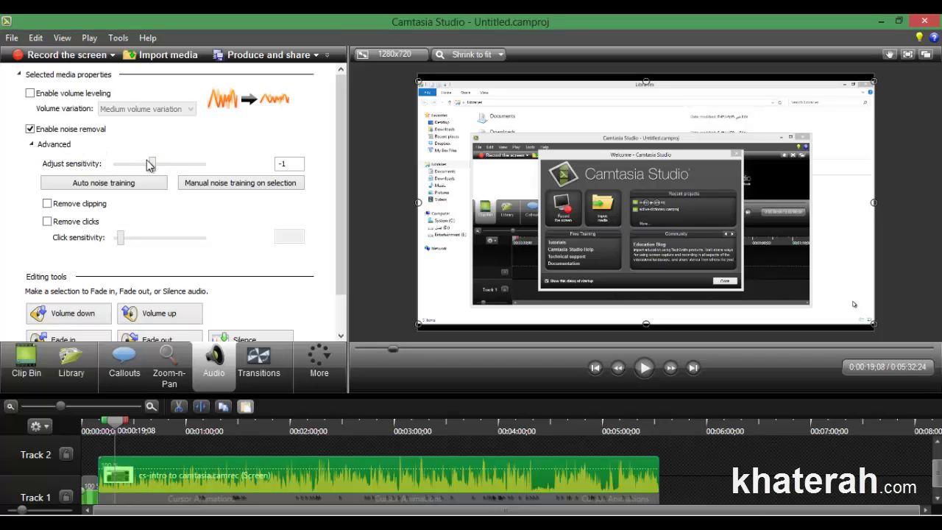
{"action": "left_click_drag", "start_coordinate": [163, 170], "coordinate": [197, 171]}
{"action": "left_click", "coordinate": [644, 368]}
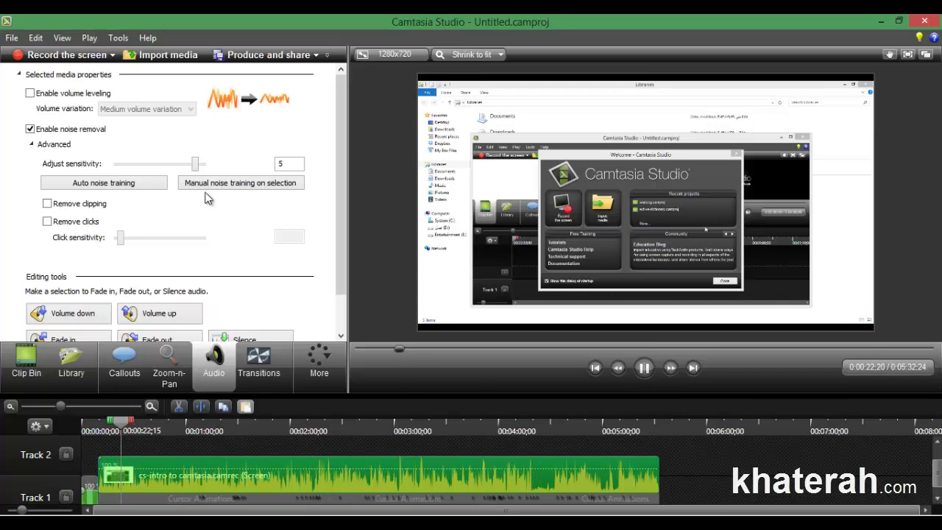
{"action": "left_click_drag", "start_coordinate": [195, 163], "coordinate": [202, 163]}
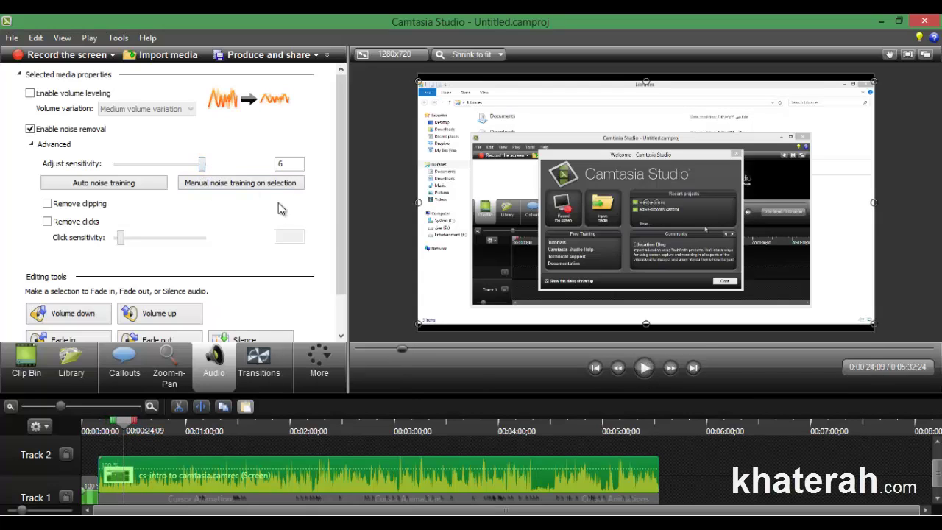
Play back the noise-reduced audio, including the part near 0:02:53, and pause.
{"action": "left_click", "coordinate": [644, 370]}
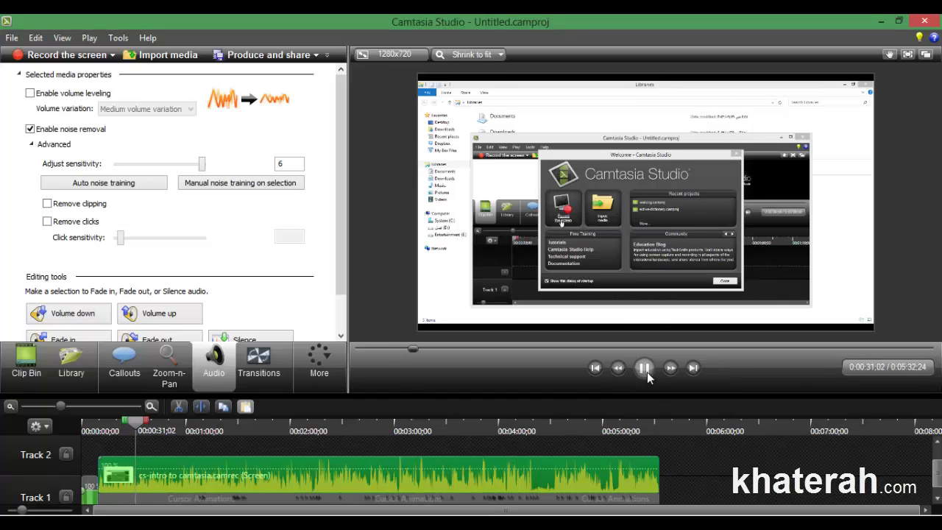
{"action": "left_click", "coordinate": [371, 440]}
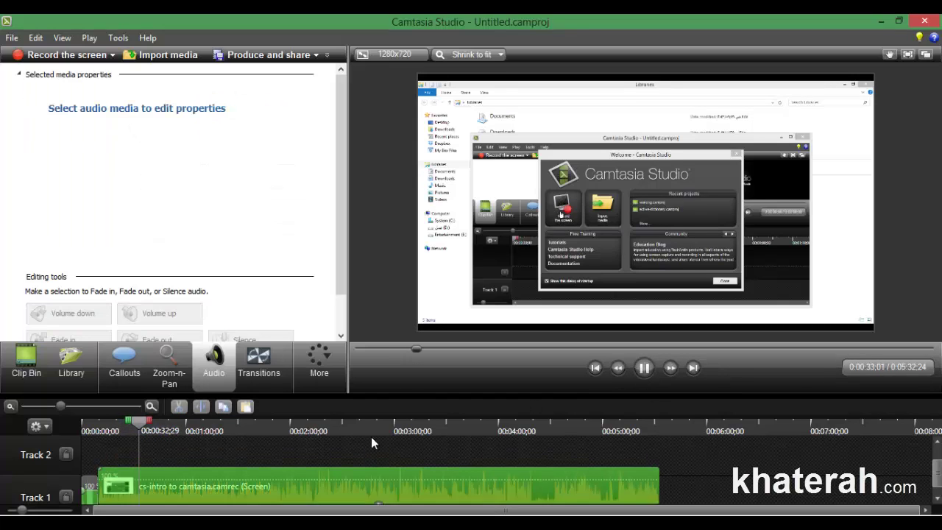
{"action": "left_click", "coordinate": [375, 435]}
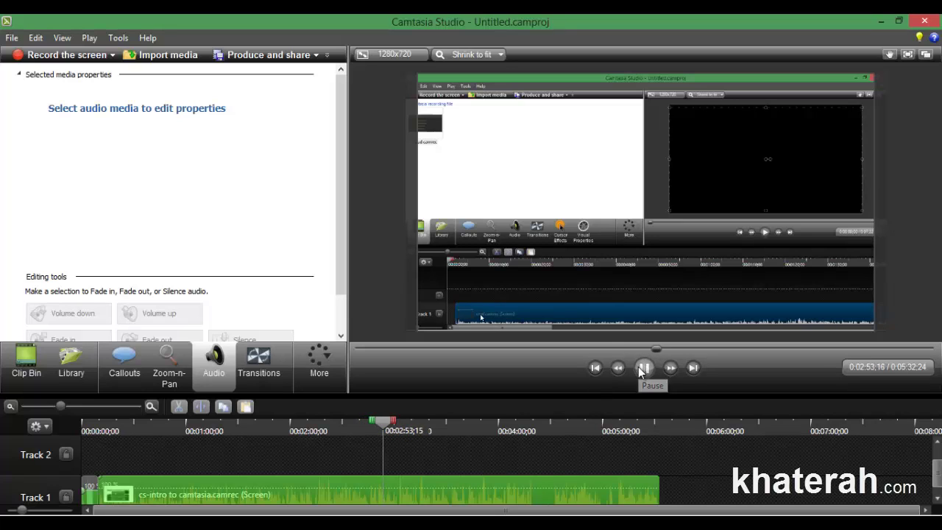
{"action": "left_click", "coordinate": [643, 368]}
Reselect the cs-intro to camtasia clip, collapse the advanced noise removal settings and enlarge the timeline area.
{"action": "left_click", "coordinate": [267, 479]}
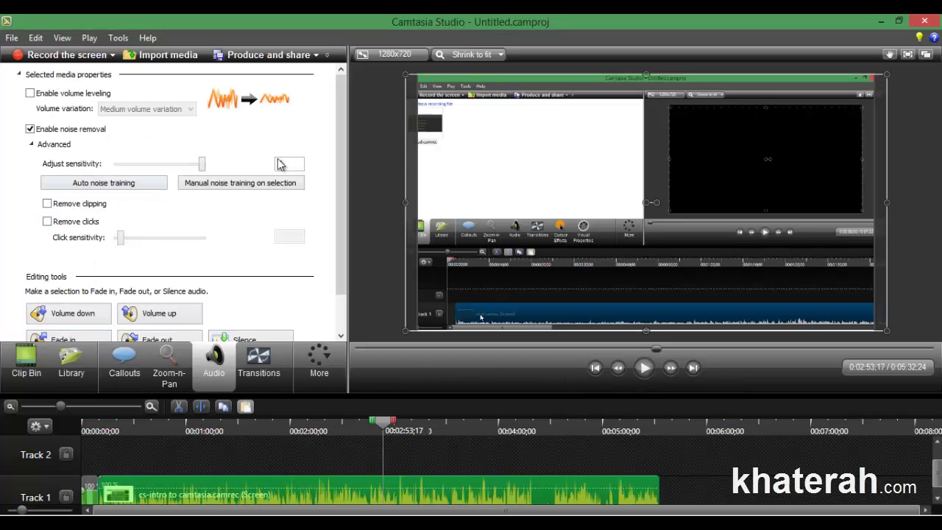
{"action": "left_click_drag", "start_coordinate": [337, 145], "coordinate": [339, 209]}
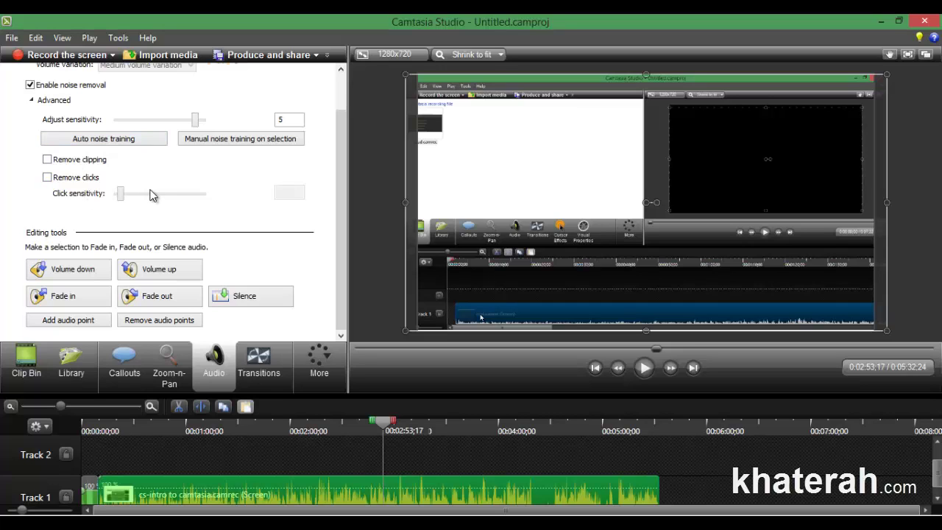
{"action": "left_click_drag", "start_coordinate": [344, 145], "coordinate": [339, 89]}
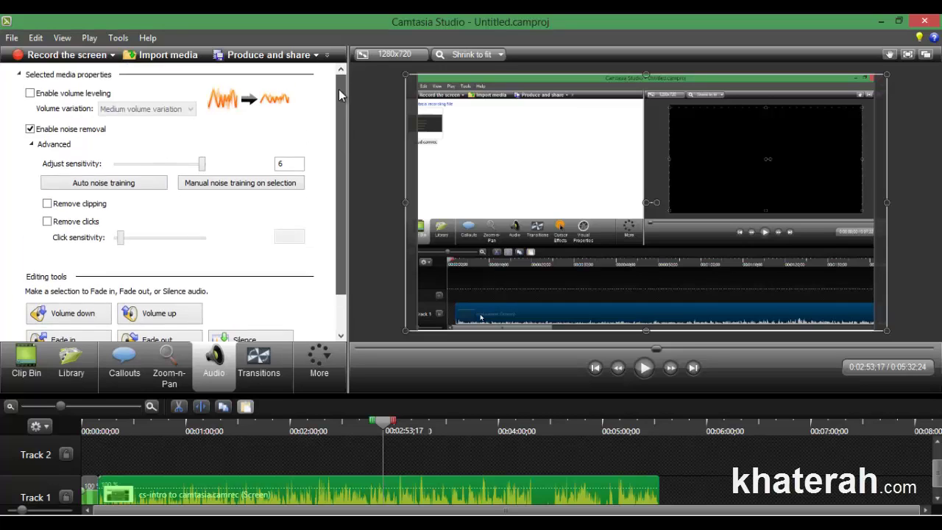
{"action": "left_click", "coordinate": [46, 148]}
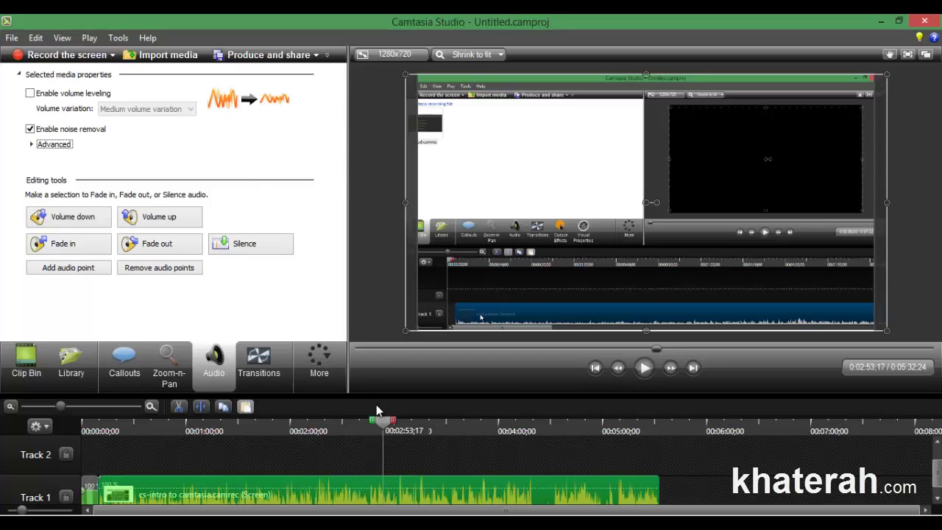
{"action": "left_click_drag", "start_coordinate": [391, 396], "coordinate": [391, 338]}
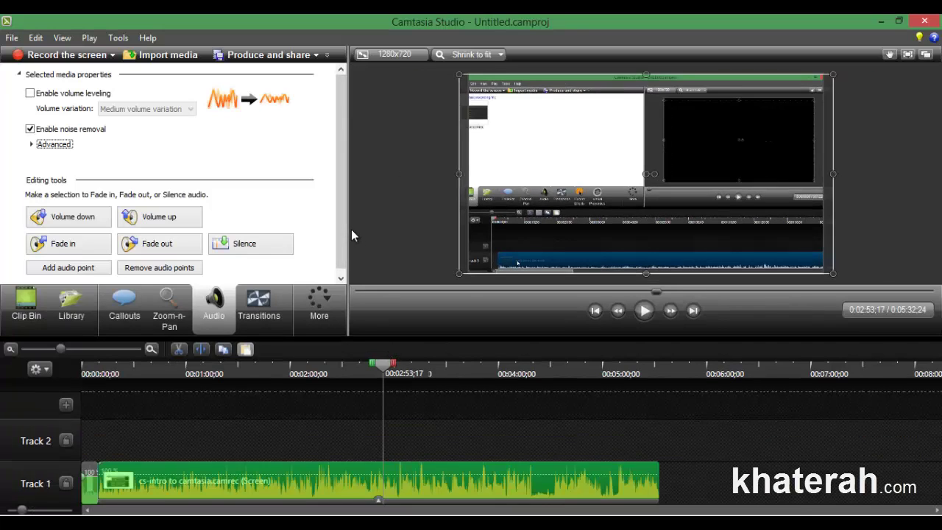
Widen the tools area and add a text callout reading khaterah.com at the playhead near 0:02:53.
{"action": "left_click_drag", "start_coordinate": [347, 228], "coordinate": [384, 231]}
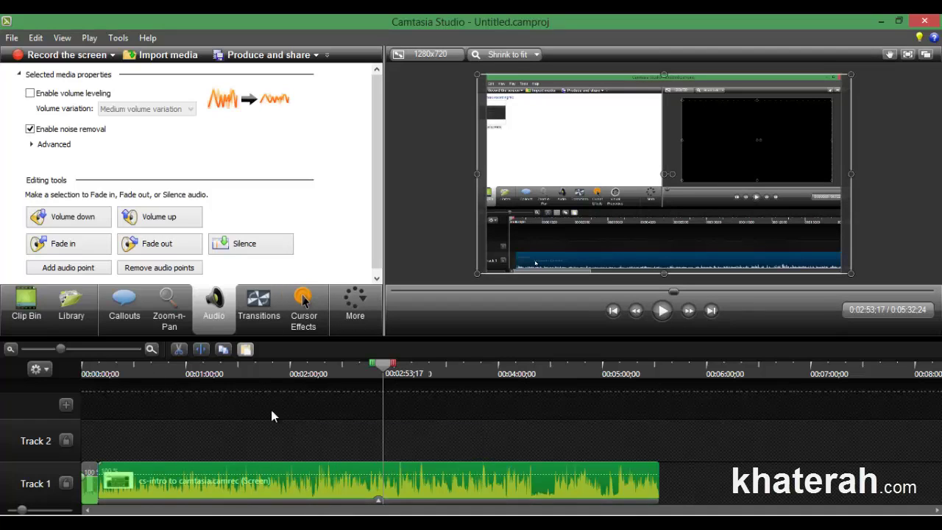
{"action": "left_click", "coordinate": [125, 309]}
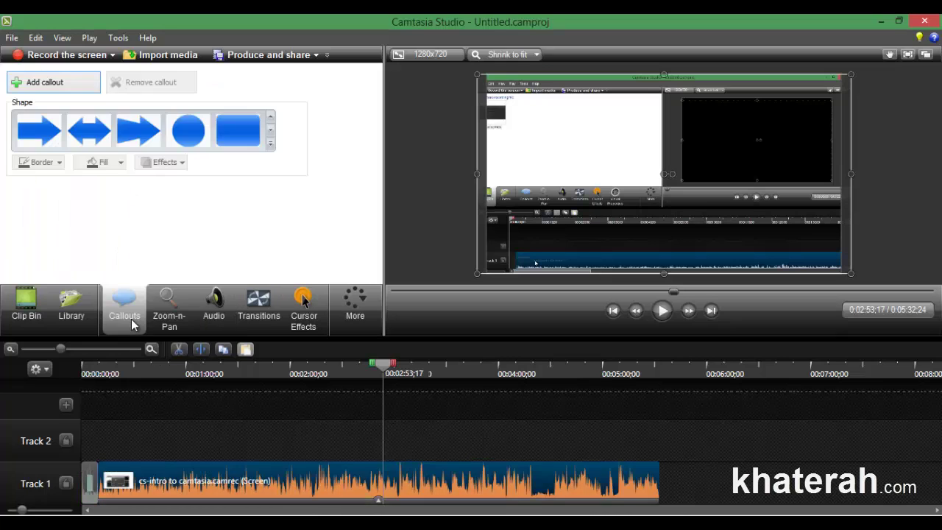
{"action": "left_click", "coordinate": [271, 143]}
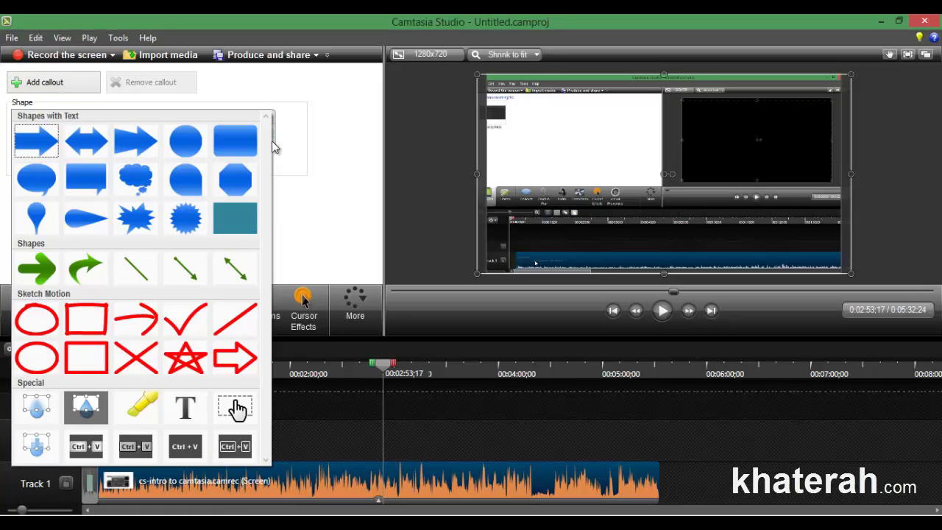
{"action": "left_click", "coordinate": [206, 416]}
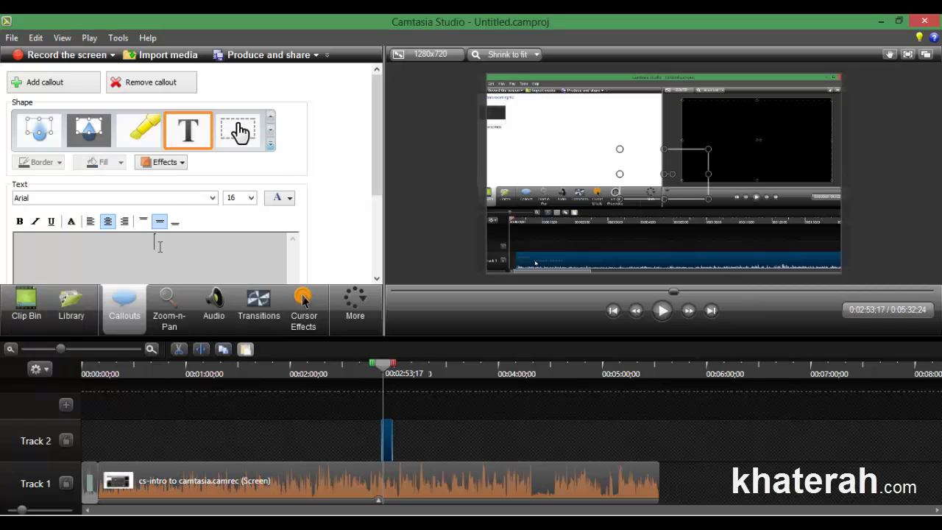
{"action": "scroll", "coordinate": [382, 172], "scroll_direction": "down", "scroll_amount": 3}
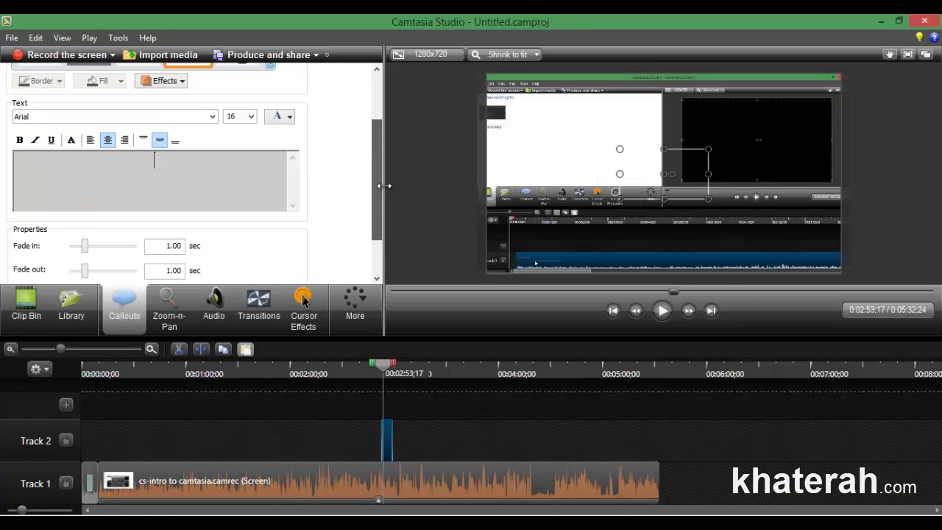
{"action": "type", "text": "khate"}
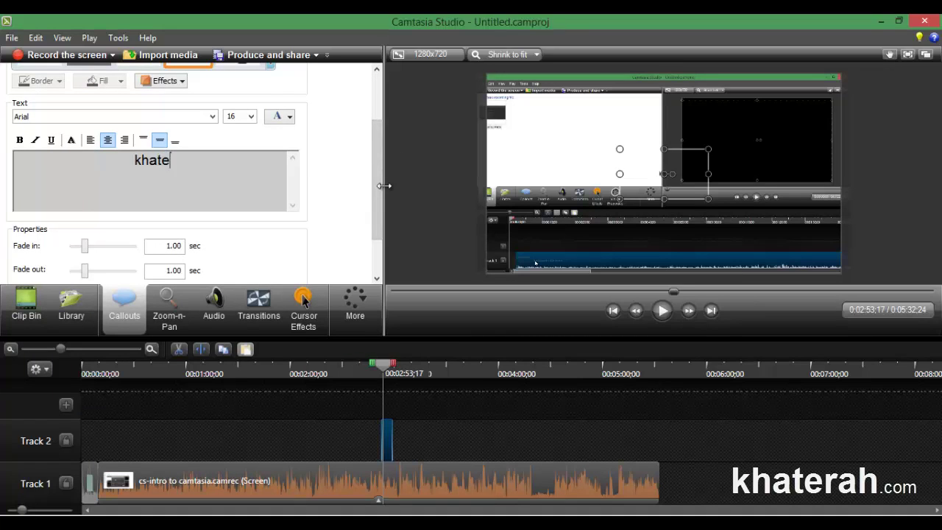
{"action": "type", "text": "rah.com"}
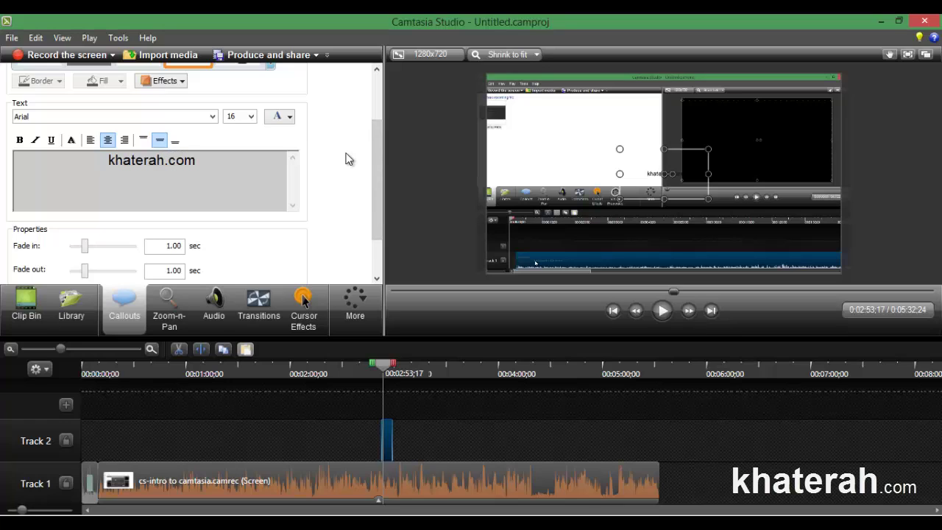
Set the callout text to size 18, with the word khaterah enlarged to size 36.
{"action": "left_click", "coordinate": [234, 117]}
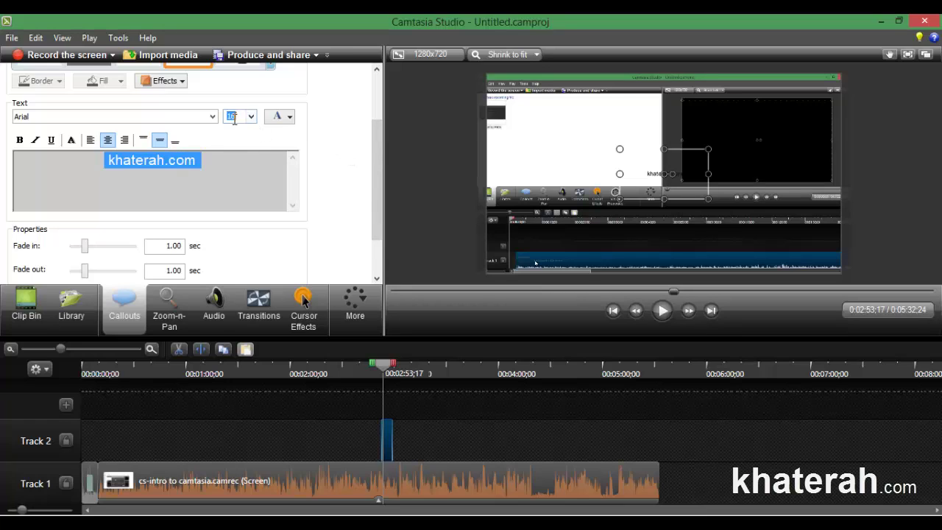
{"action": "type", "text": "18"}
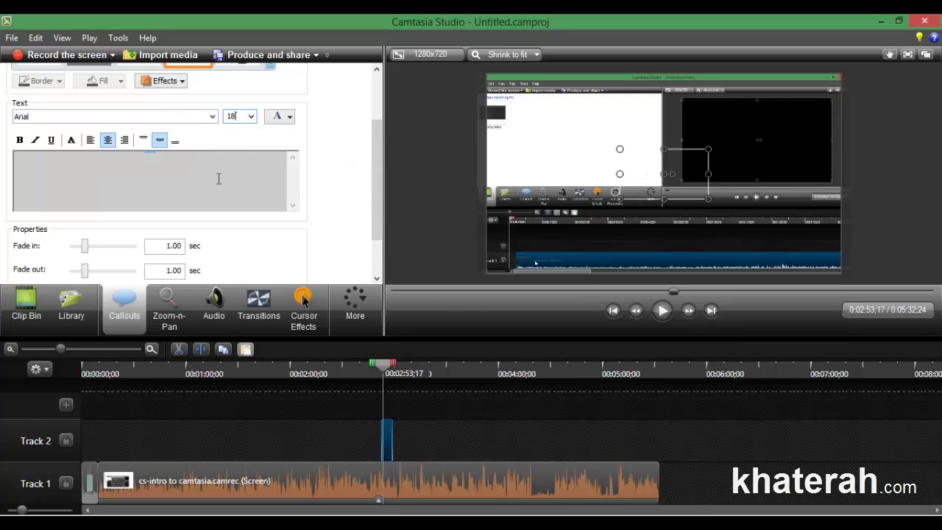
{"action": "double_click", "coordinate": [134, 161]}
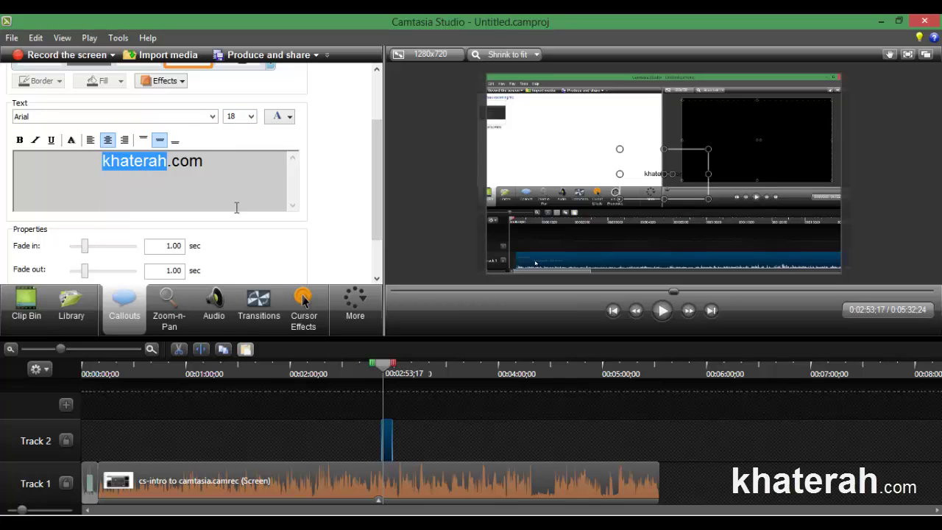
{"action": "left_click", "coordinate": [234, 118]}
{"action": "type", "text": "36"}
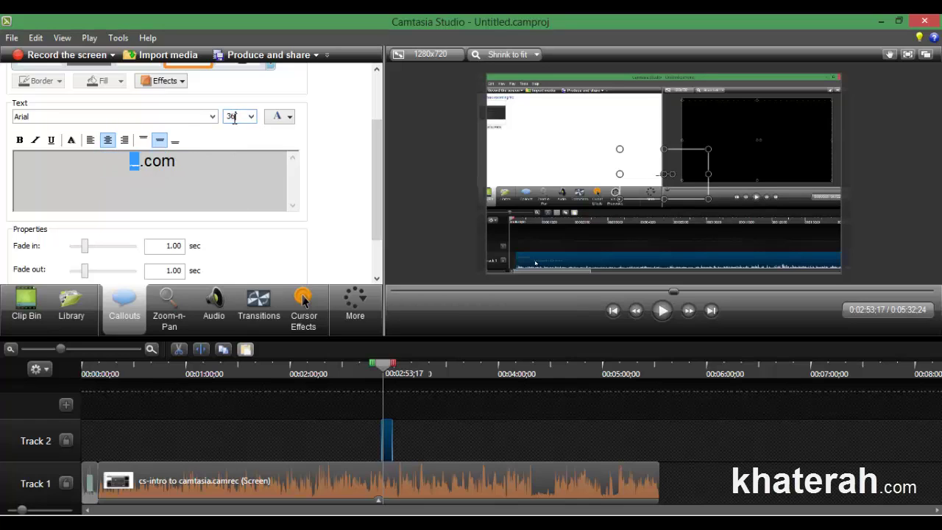
Color the whole callout text white and make the word khaterah bold.
{"action": "triple_click", "coordinate": [163, 184]}
{"action": "left_click", "coordinate": [287, 116]}
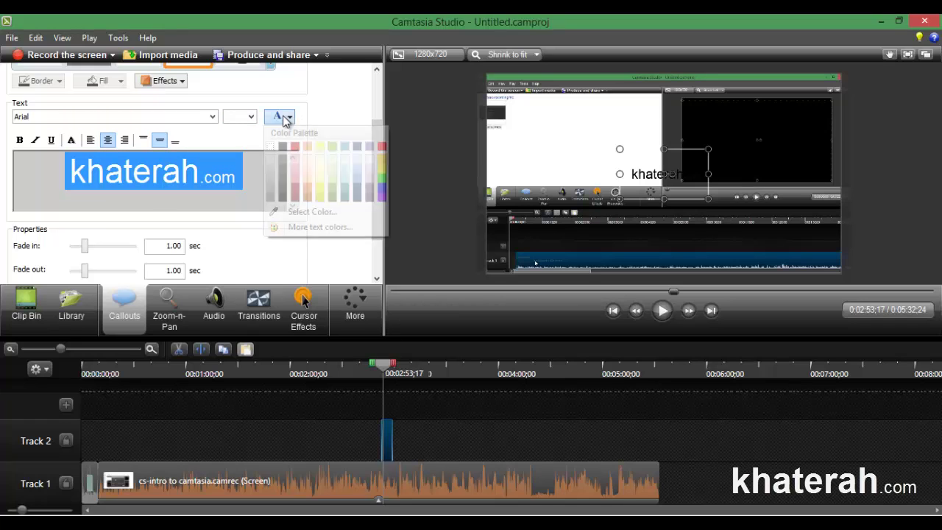
{"action": "left_click", "coordinate": [270, 160]}
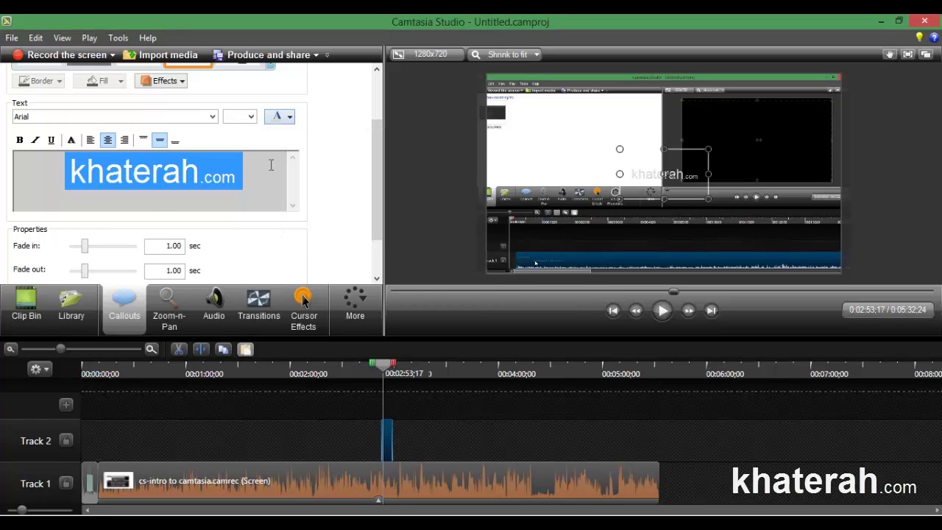
{"action": "left_click", "coordinate": [222, 185]}
{"action": "triple_click", "coordinate": [114, 174]}
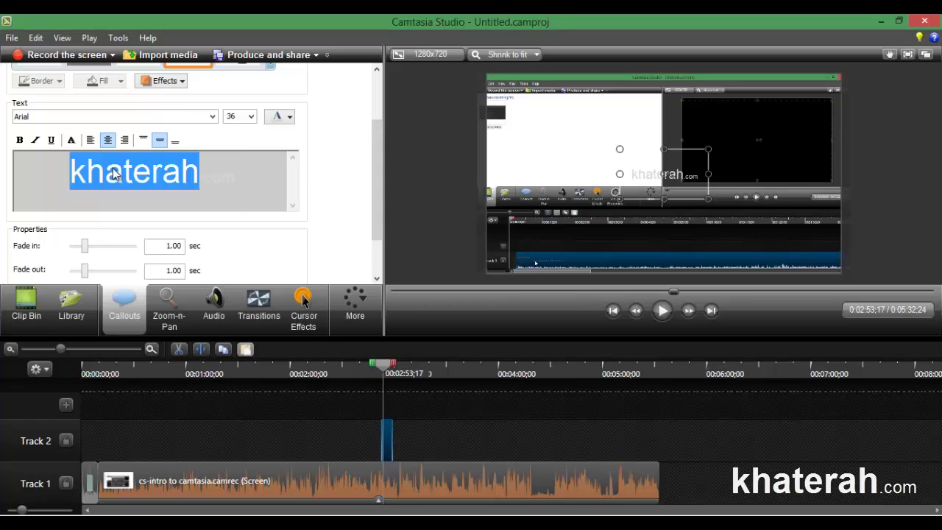
{"action": "double_click", "coordinate": [115, 174]}
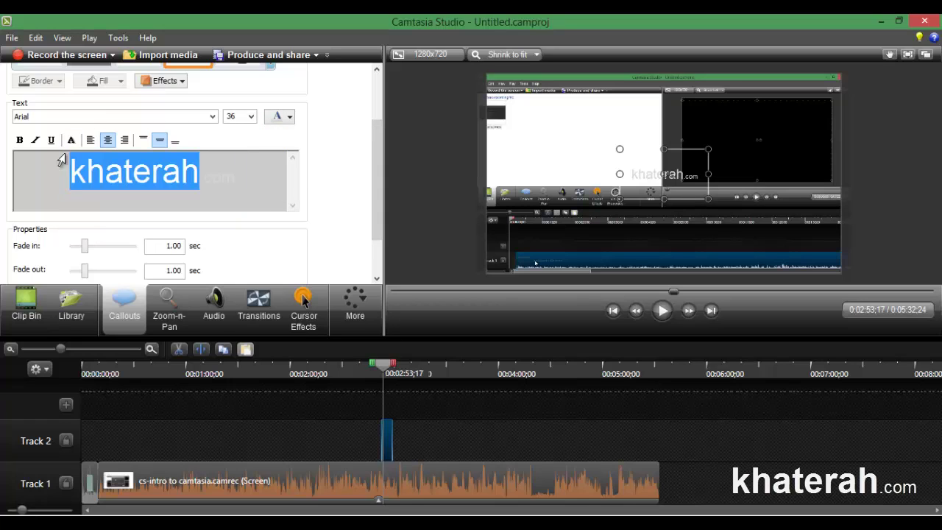
{"action": "left_click", "coordinate": [20, 140]}
Place the callout in the video frame's lower-right corner and extend it on Track 2 across the full cs-intro to camtasia clip.
{"action": "left_click_drag", "start_coordinate": [659, 165], "coordinate": [791, 241]}
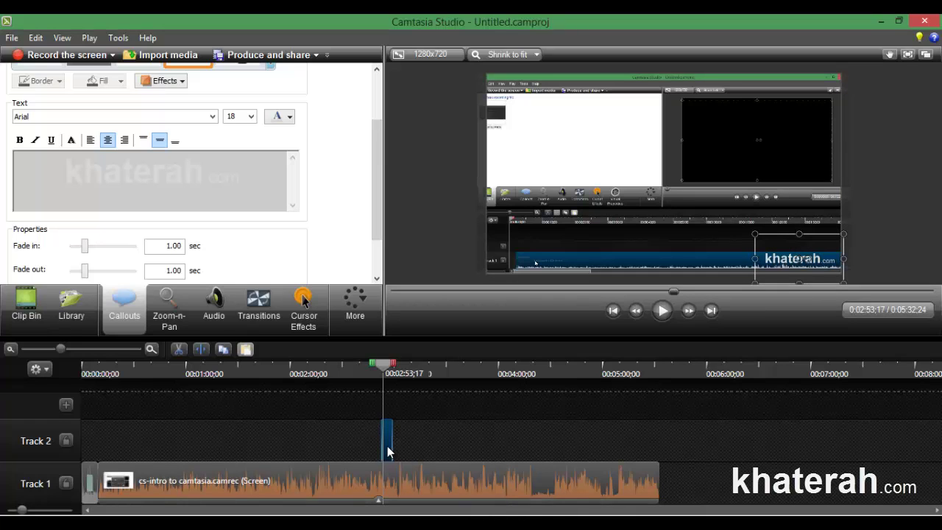
{"action": "left_click_drag", "start_coordinate": [387, 445], "coordinate": [655, 442]}
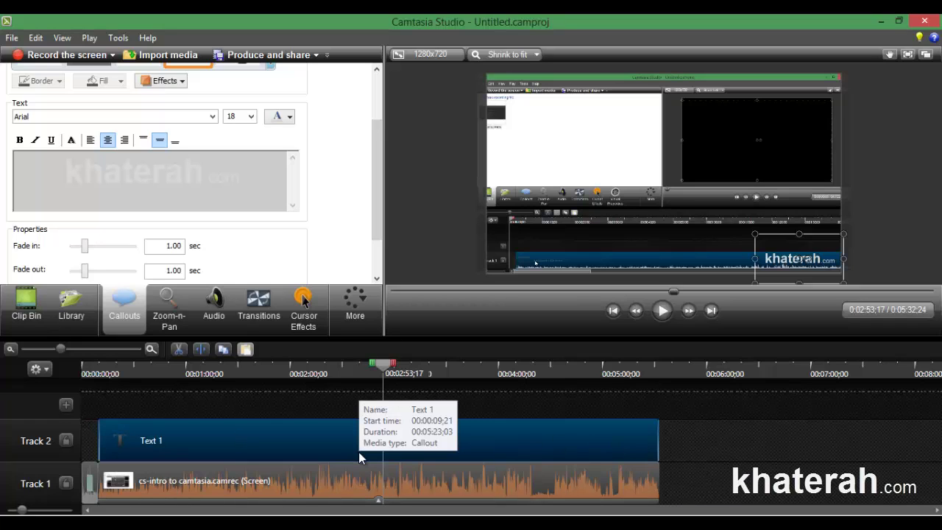
Play the video briefly with the callout and move the playhead near the callout's start at about 0:00:10.
{"action": "left_click", "coordinate": [661, 311]}
{"action": "left_click", "coordinate": [660, 311]}
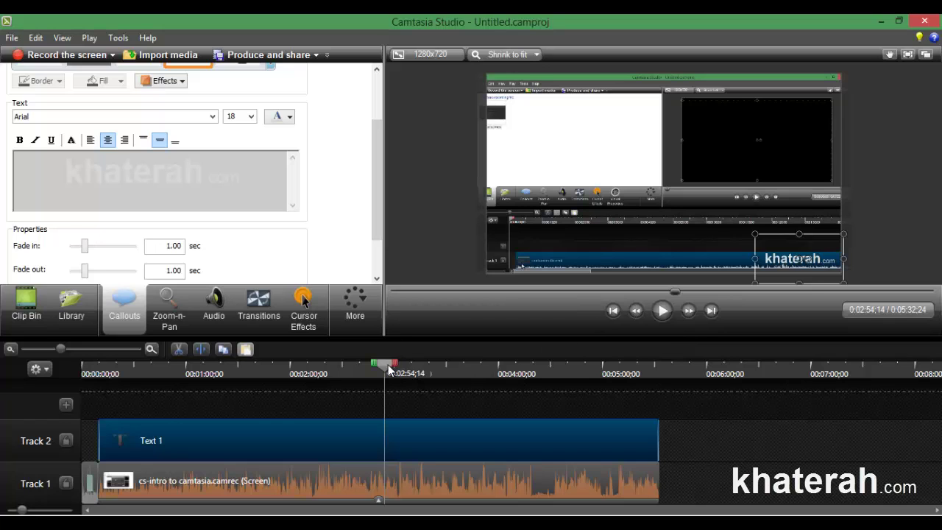
{"action": "left_click_drag", "start_coordinate": [379, 368], "coordinate": [98, 371]}
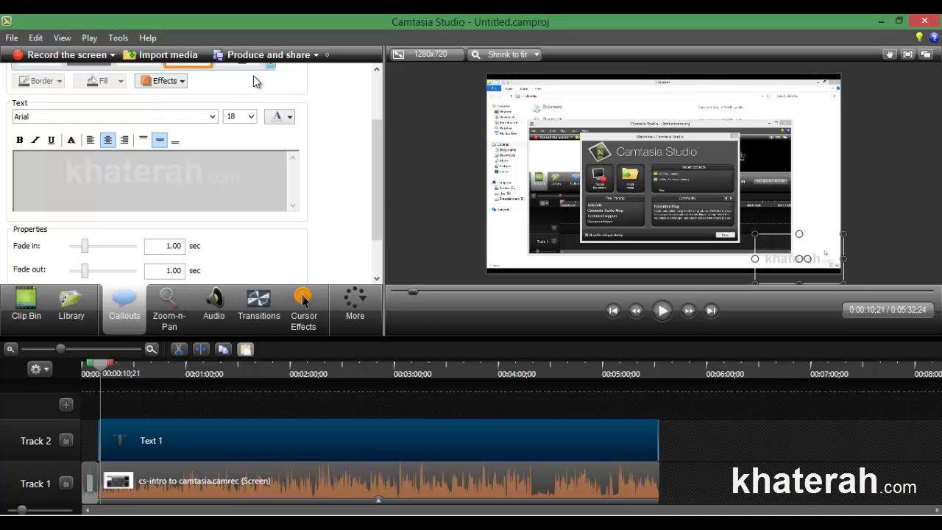
Start producing the video with the MP4 only (up to 720p) preset and continue to the file name settings.
{"action": "left_click", "coordinate": [263, 56]}
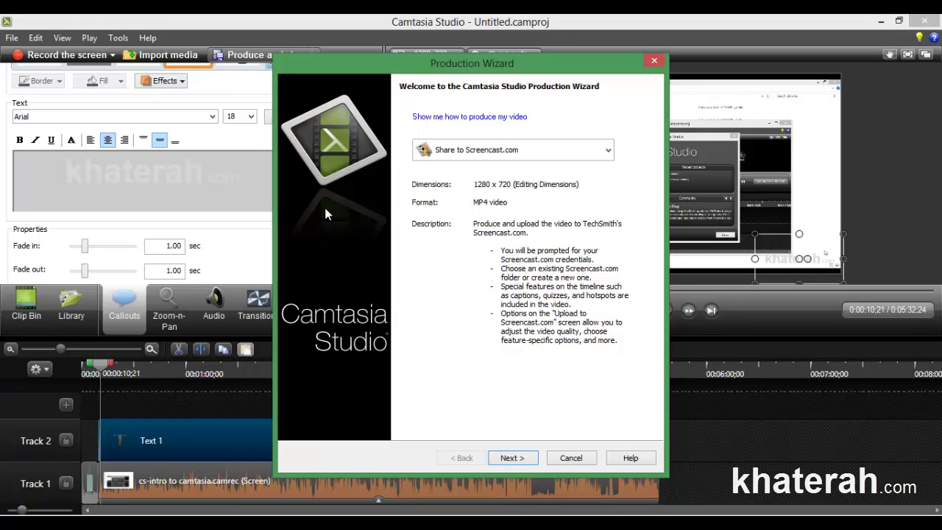
{"action": "left_click", "coordinate": [507, 153]}
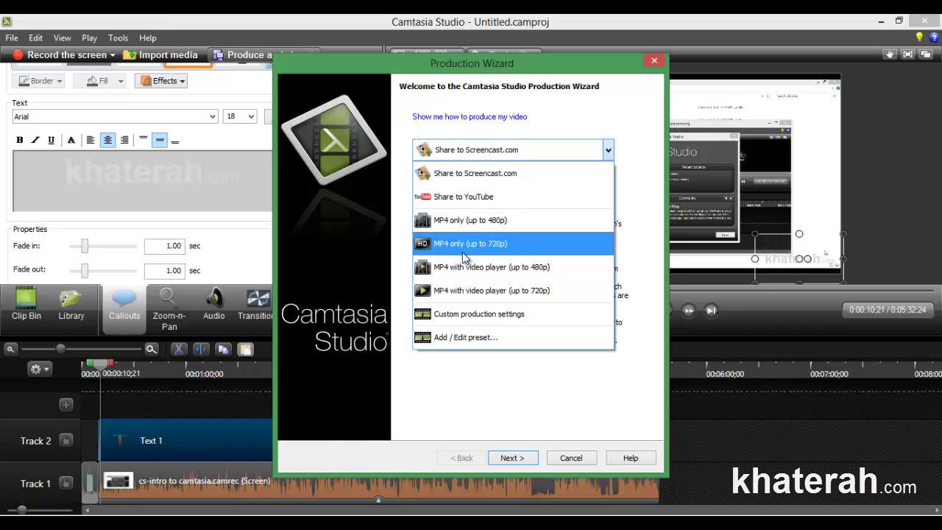
{"action": "left_click", "coordinate": [510, 246]}
{"action": "left_click", "coordinate": [525, 458]}
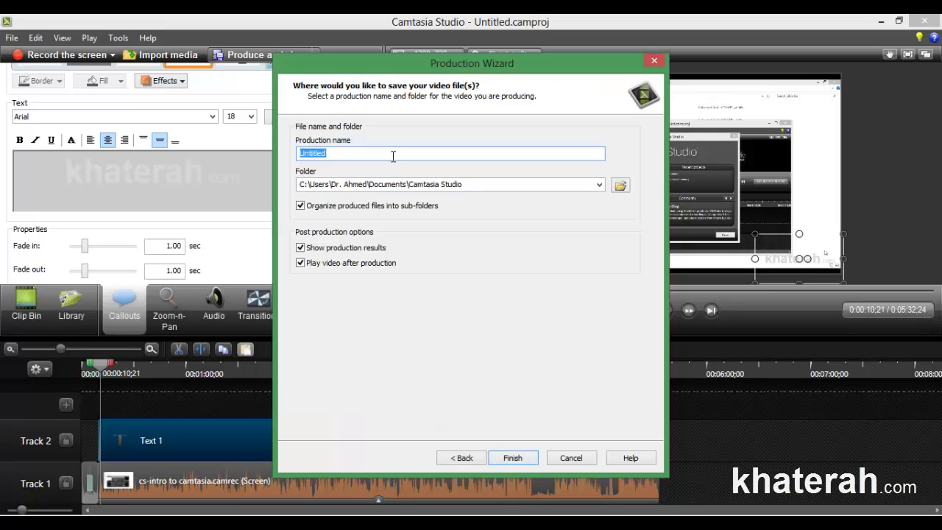
Name the production cs-producing a project and render the video.
{"action": "type", "text": "cs-working with the time"}
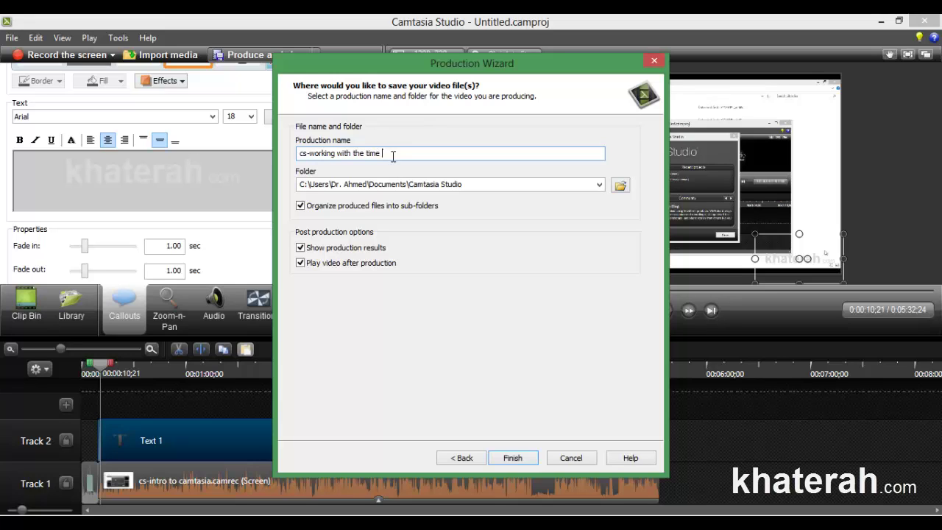
{"action": "key", "text": "BackSpace"}
{"action": "key", "text": "BackSpace"}
{"action": "key", "text": "BackSpace"}
{"action": "key", "text": "BackSpace"}
{"action": "key", "text": "BackSpace"}
{"action": "key", "text": "BackSpace"}
{"action": "key", "text": "BackSpace"}
{"action": "key", "text": "BackSpace"}
{"action": "key", "text": "BackSpace"}
{"action": "key", "text": "BackSpace"}
{"action": "key", "text": "BackSpace"}
{"action": "key", "text": "BackSpace"}
{"action": "key", "text": "BackSpace"}
{"action": "key", "text": "BackSpace"}
{"action": "key", "text": "BackSpace"}
{"action": "key", "text": "BackSpace"}
{"action": "key", "text": "BackSpace"}
{"action": "key", "text": "BackSpace"}
{"action": "key", "text": "BackSpace"}
{"action": "key", "text": "BackSpace"}
{"action": "type", "text": "producing a fileproject"}
{"action": "left_click", "coordinate": [506, 457]}
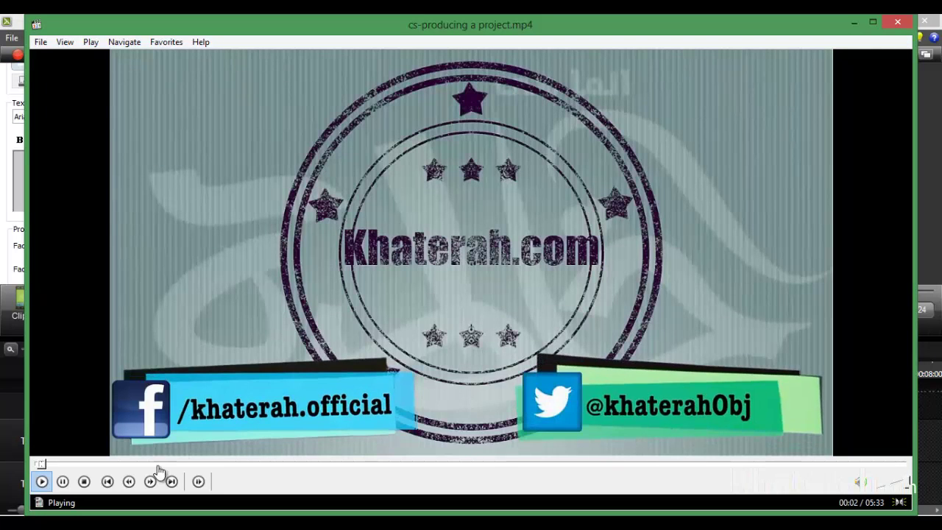
Review the produced video at several points up to about 02:35, pause it and close the player.
{"action": "left_click_drag", "start_coordinate": [157, 465], "coordinate": [258, 465]}
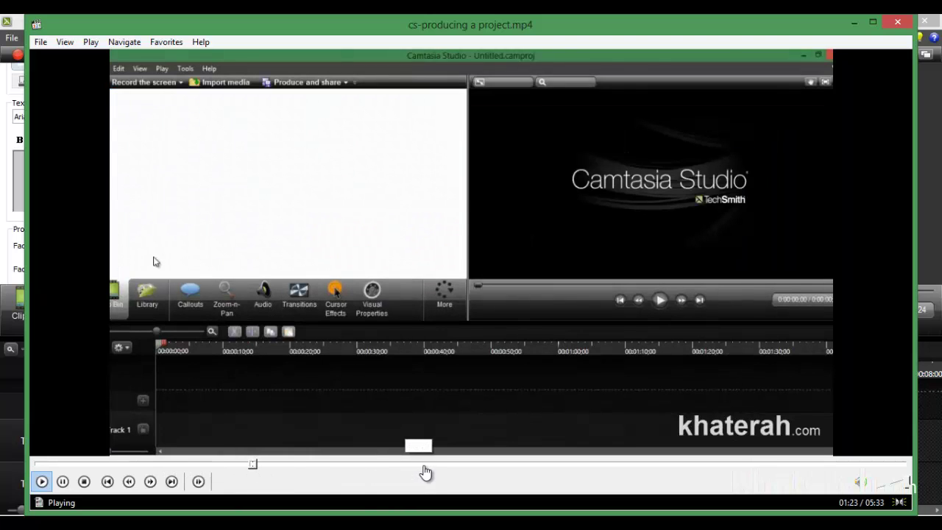
{"action": "left_click", "coordinate": [426, 464]}
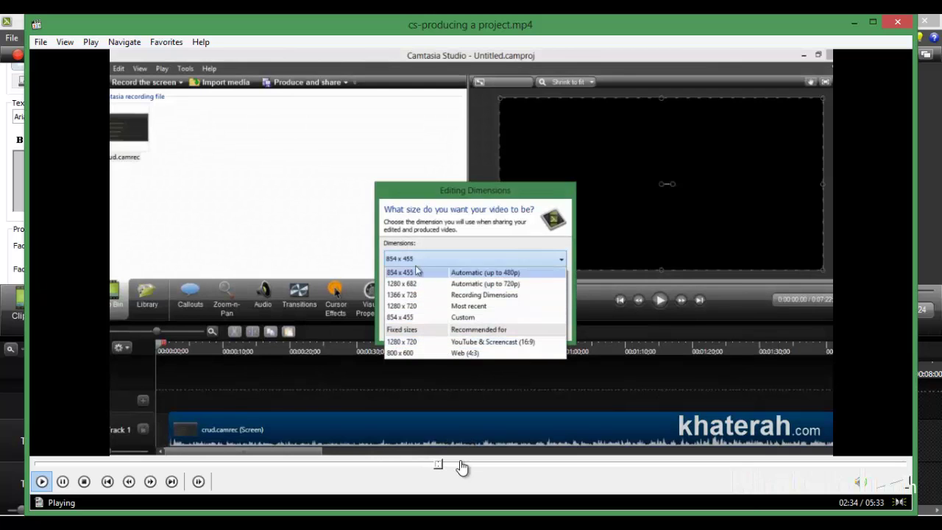
{"action": "key", "text": "space"}
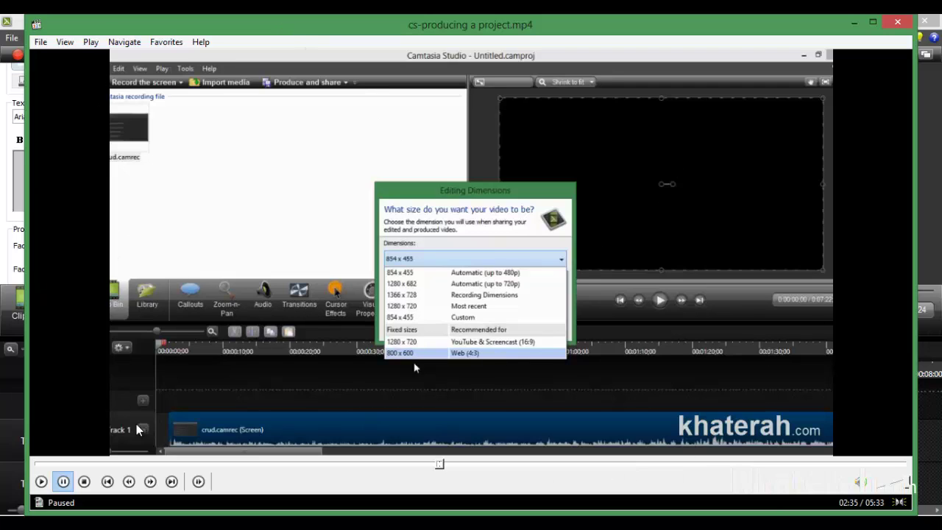
{"action": "left_click", "coordinate": [895, 21]}
{"action": "left_click", "coordinate": [898, 21]}
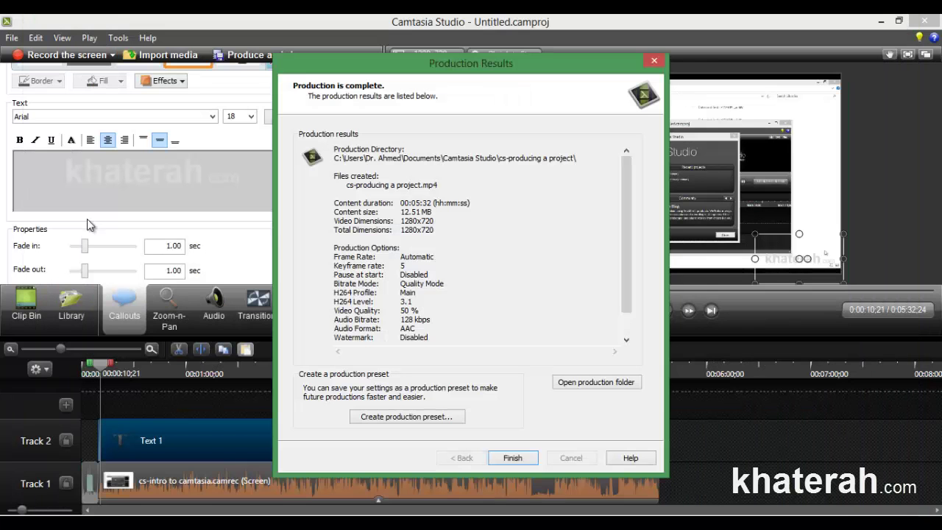
Close the production results and select the cs-intro to camtasia clip on Track 1.
{"action": "left_click", "coordinate": [508, 458]}
{"action": "left_click", "coordinate": [172, 481]}
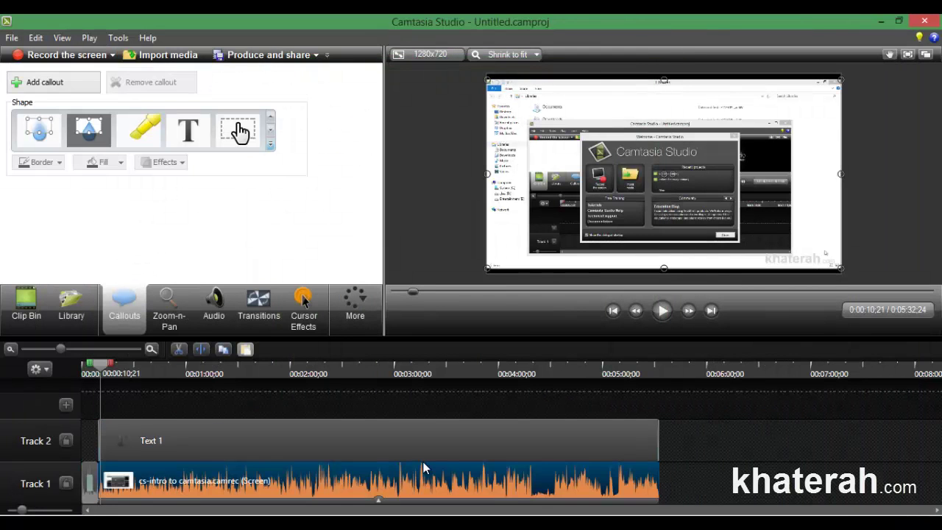
{"action": "left_click", "coordinate": [378, 501]}
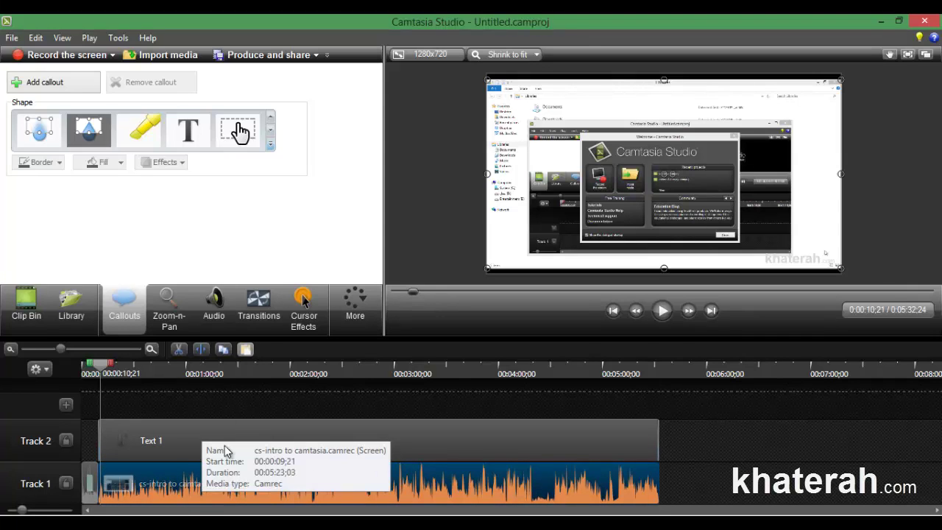
Produce the video again as cs-producing a project with the MP4 only (up to 720p) preset, overwriting the existing file.
{"action": "left_click", "coordinate": [262, 58]}
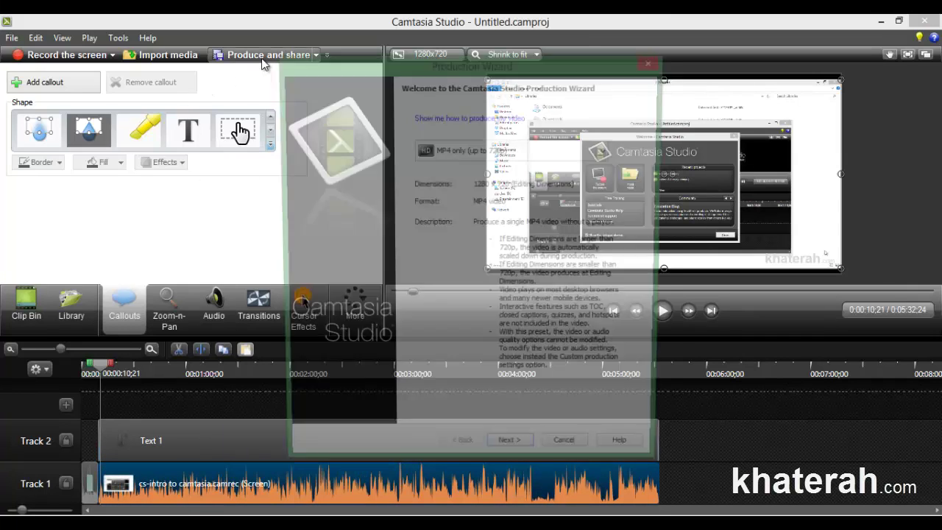
{"action": "left_click", "coordinate": [510, 458]}
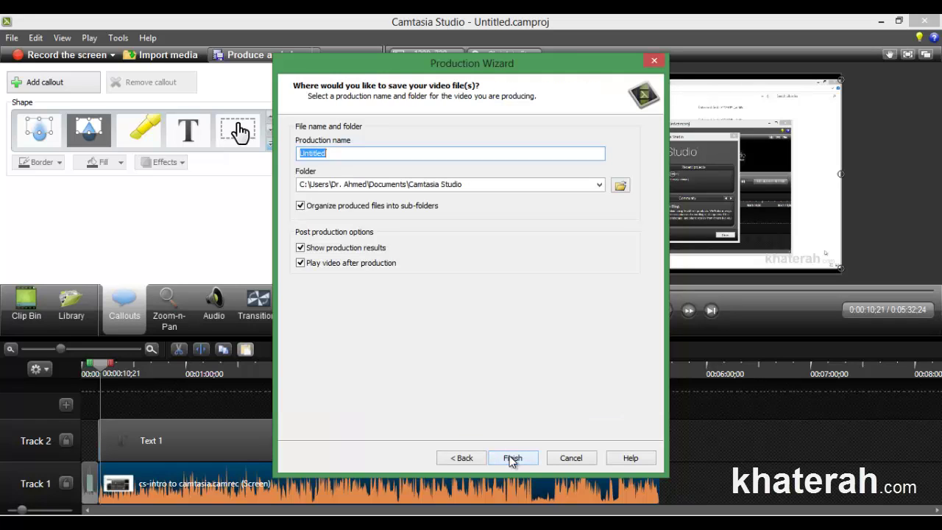
{"action": "type", "text": "cs"}
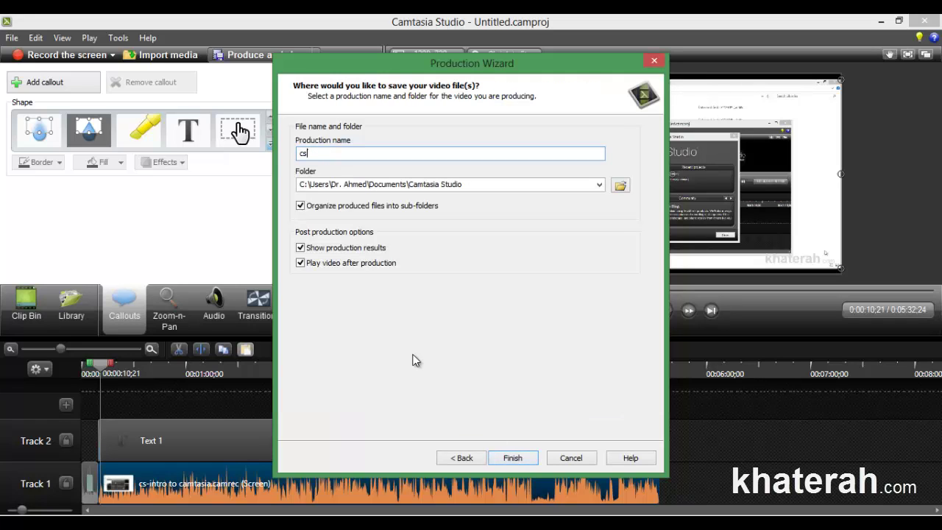
{"action": "type", "text": "-producing a project"}
{"action": "key", "text": "Return"}
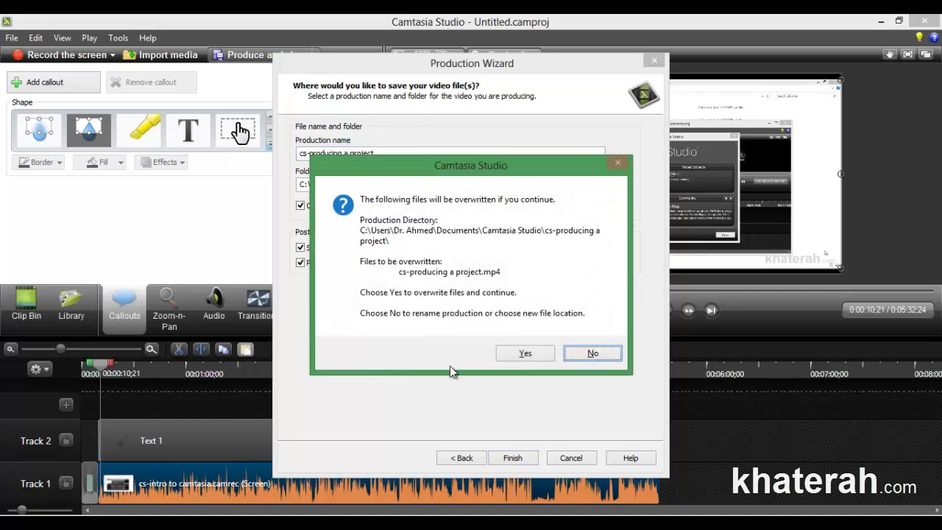
{"action": "left_click", "coordinate": [506, 356]}
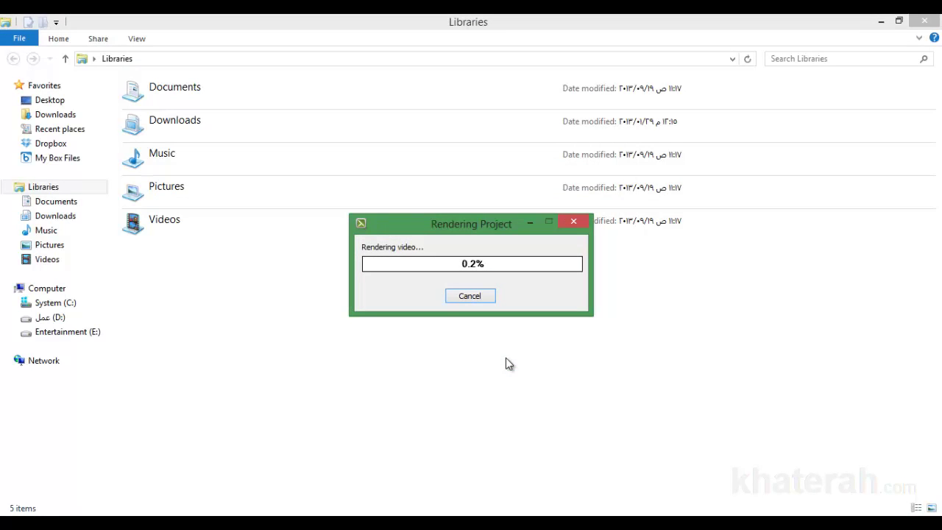